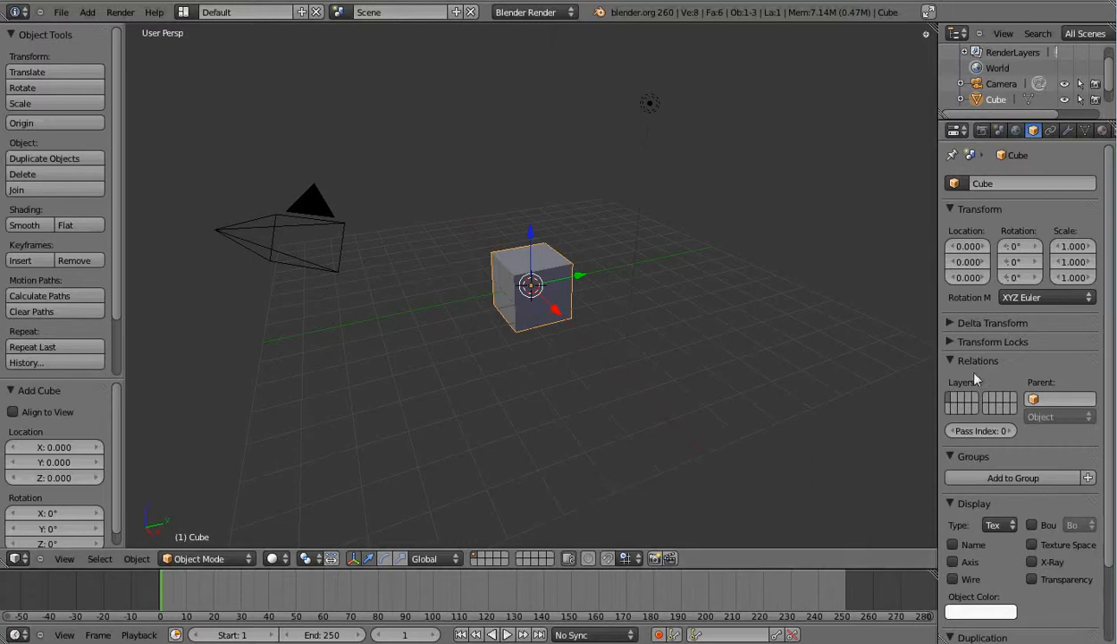
# Step: Add a new material to the cube and name it kotak
pyautogui.moveTo(1086, 132); pyautogui.dragTo(1051, 133, button='middle')
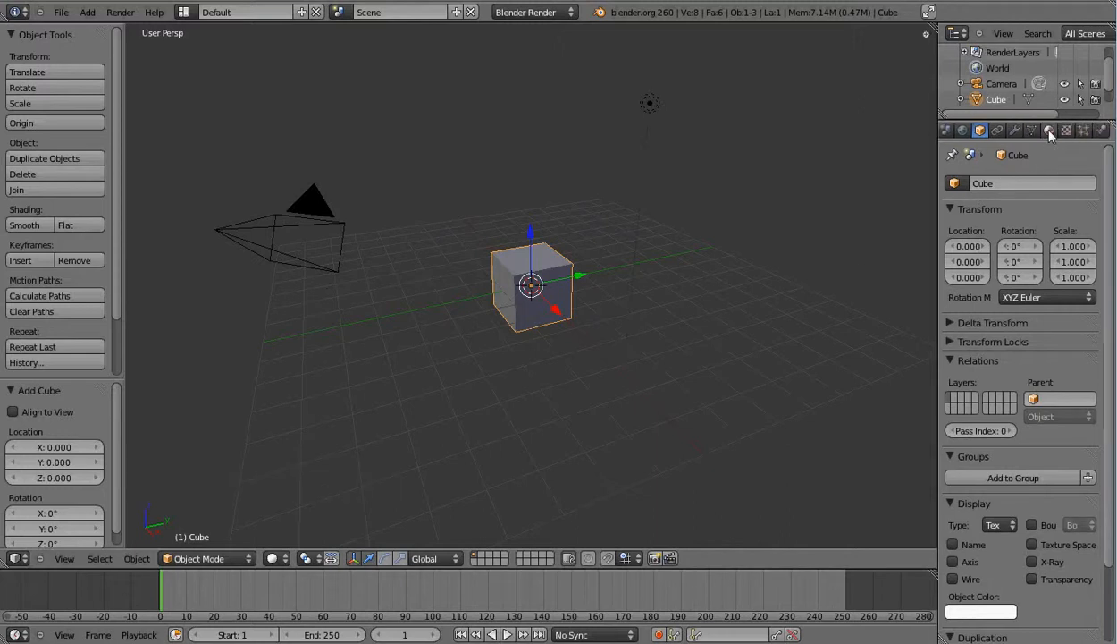
pyautogui.click(1050, 132)
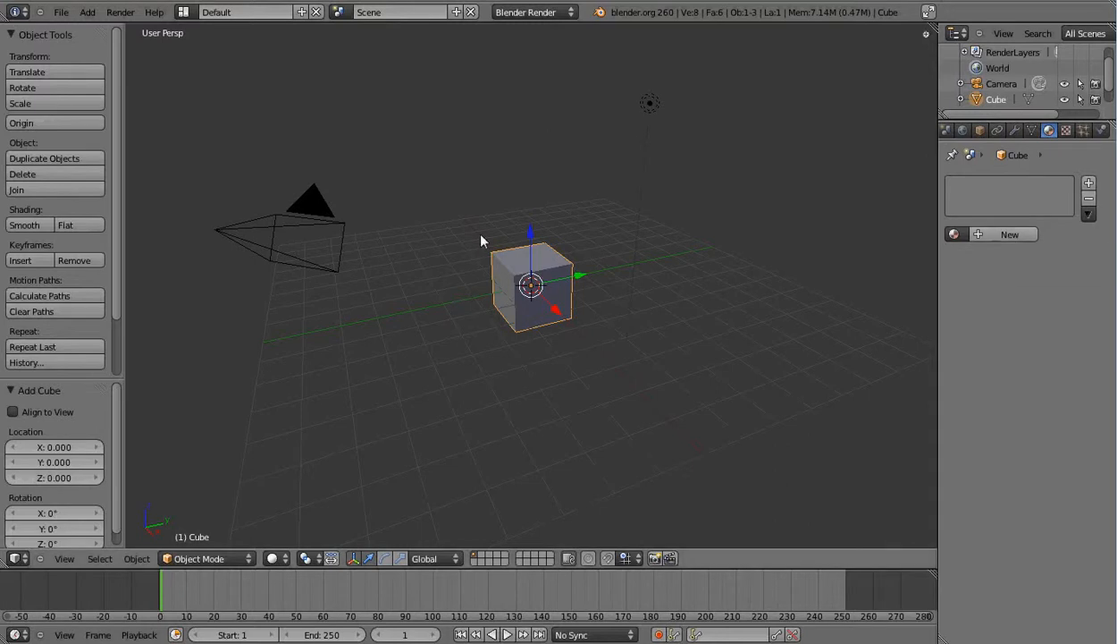
pyautogui.doubleClick(1007, 235)
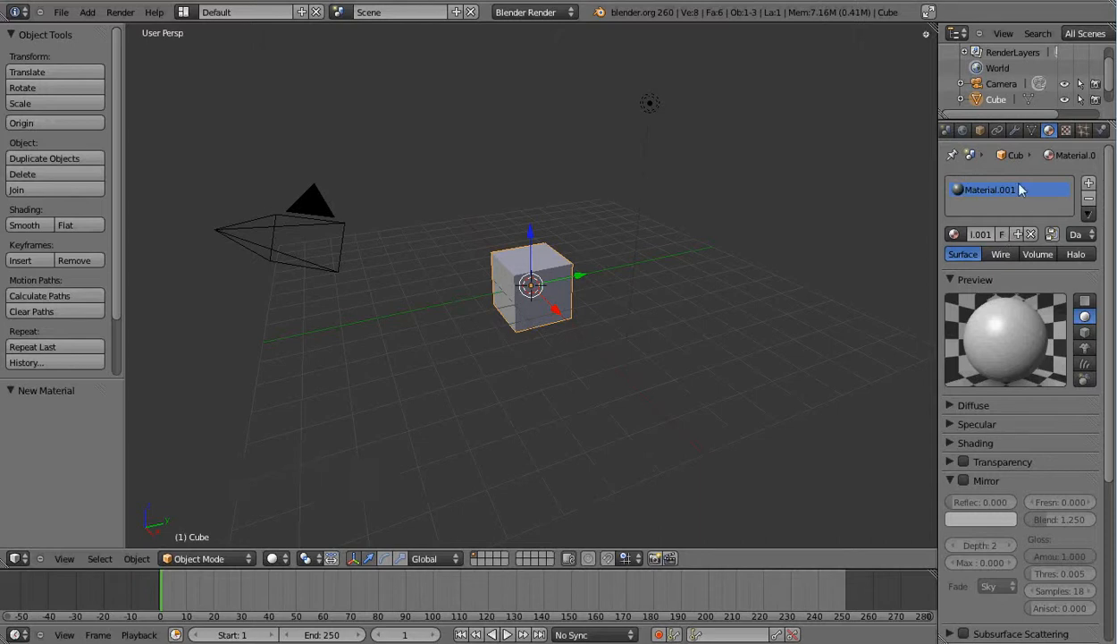
pyautogui.tripleClick(980, 233)
pyautogui.write('kotak')
pyautogui.press('Return')
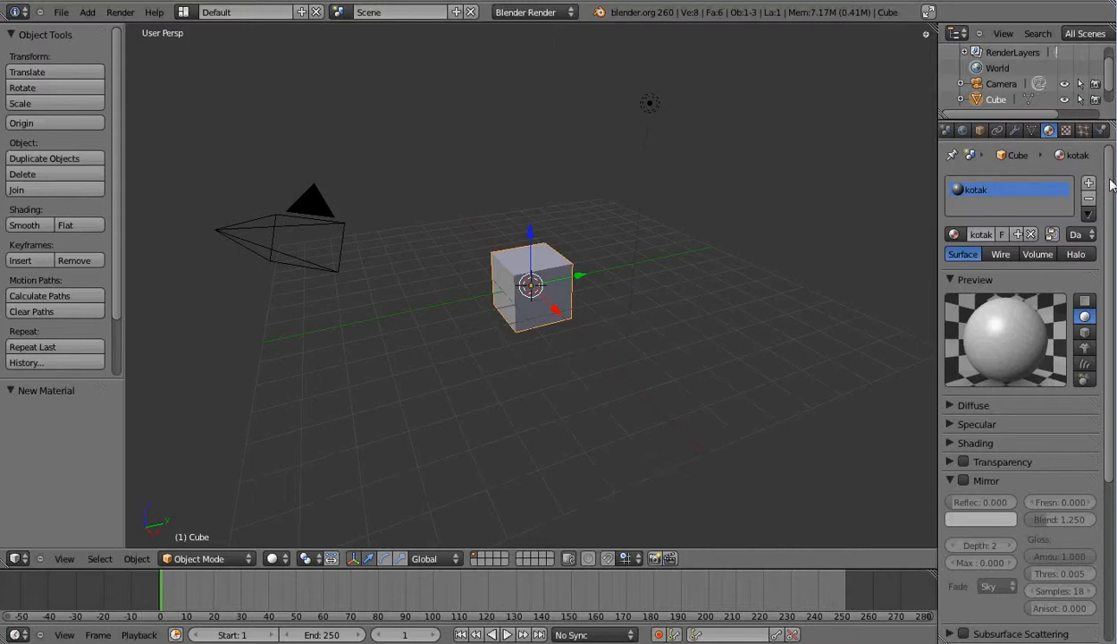
# Step: Look over the material settings and compare the flat, sphere, cube, monkey, hair and sky-sphere previews, finishing on the cube preview
pyautogui.moveTo(1111, 192); pyautogui.dragTo(1107, 362)
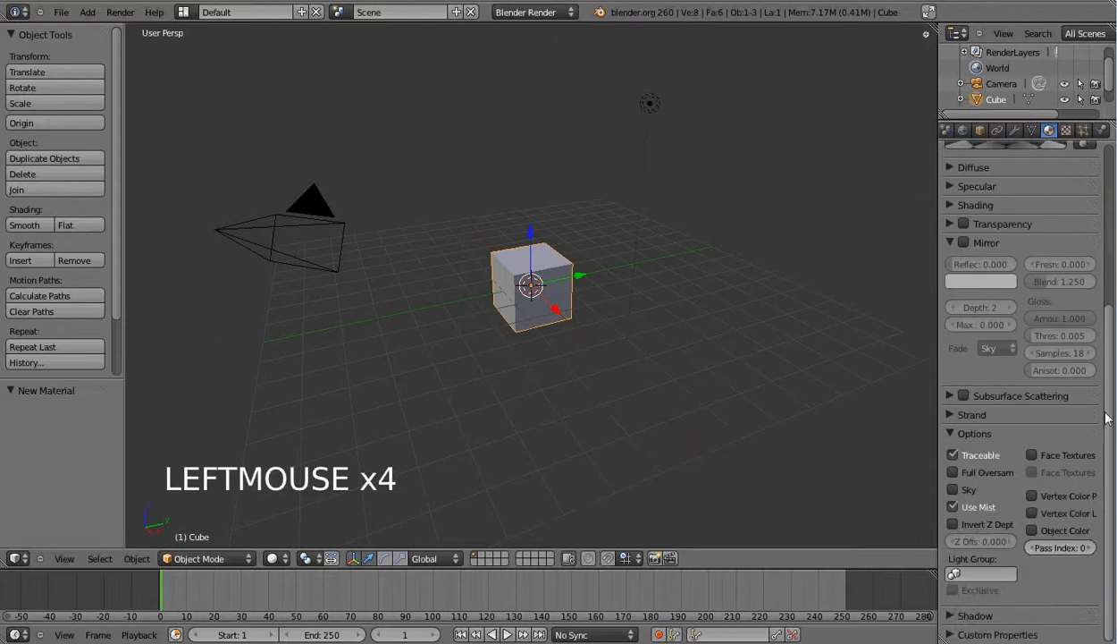
pyautogui.moveTo(1111, 435); pyautogui.dragTo(1111, 290)
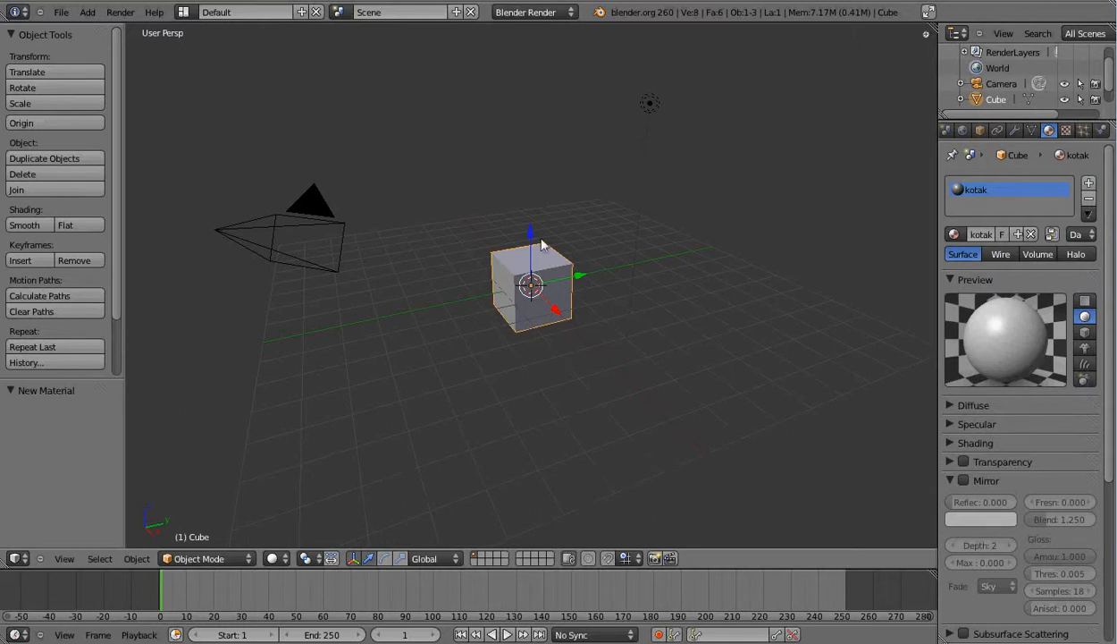
pyautogui.click(1086, 302)
pyautogui.click(1085, 317)
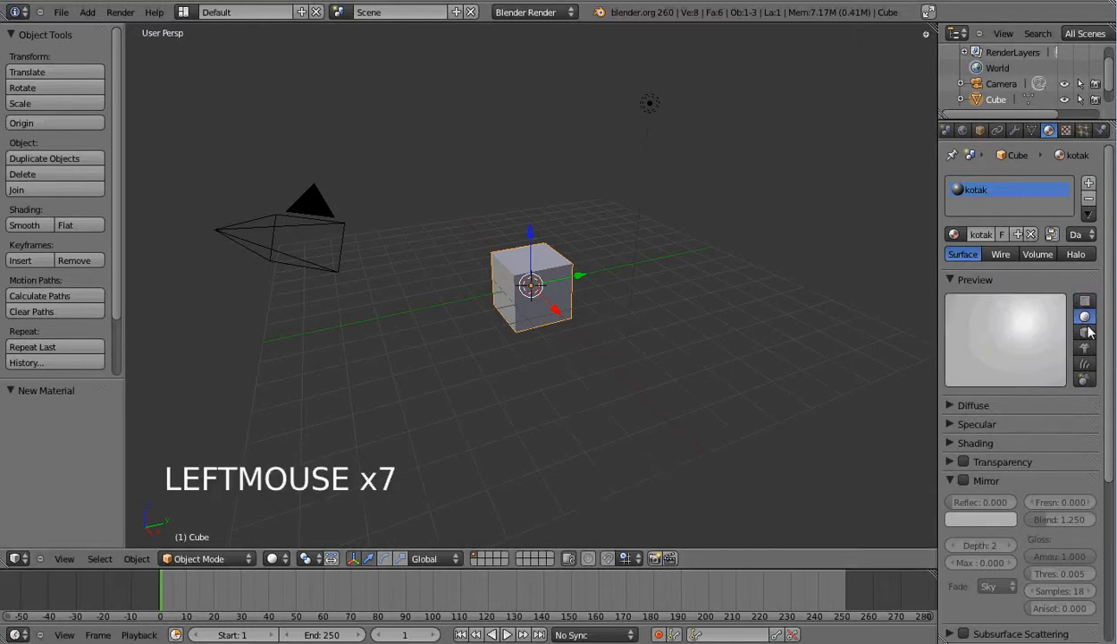
pyautogui.click(1086, 331)
pyautogui.click(1085, 348)
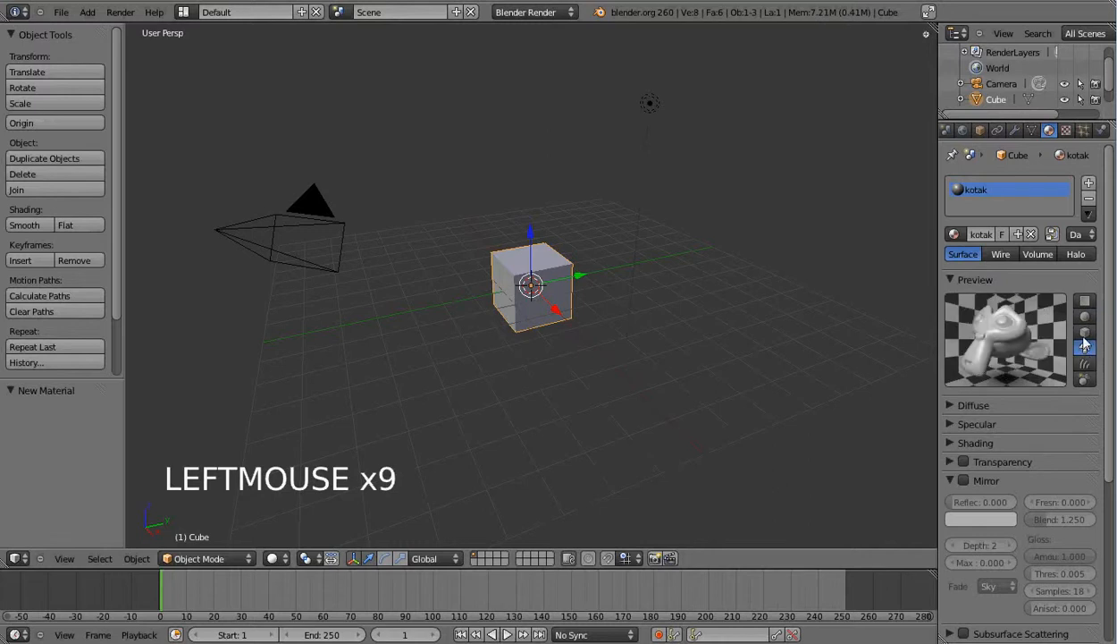
pyautogui.click(1085, 332)
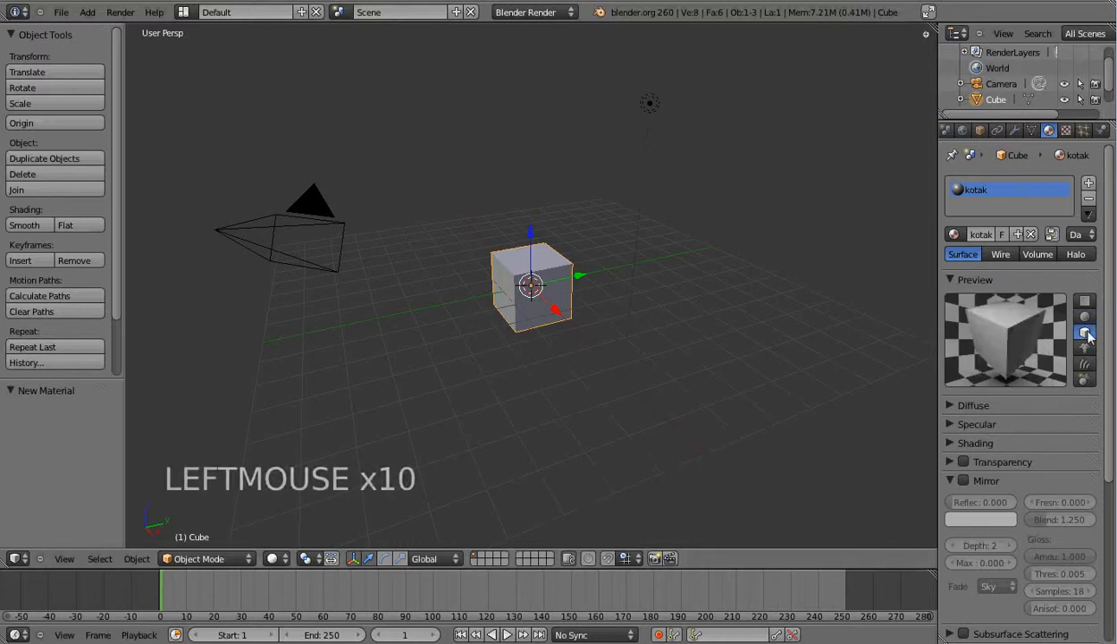
pyautogui.click(1085, 348)
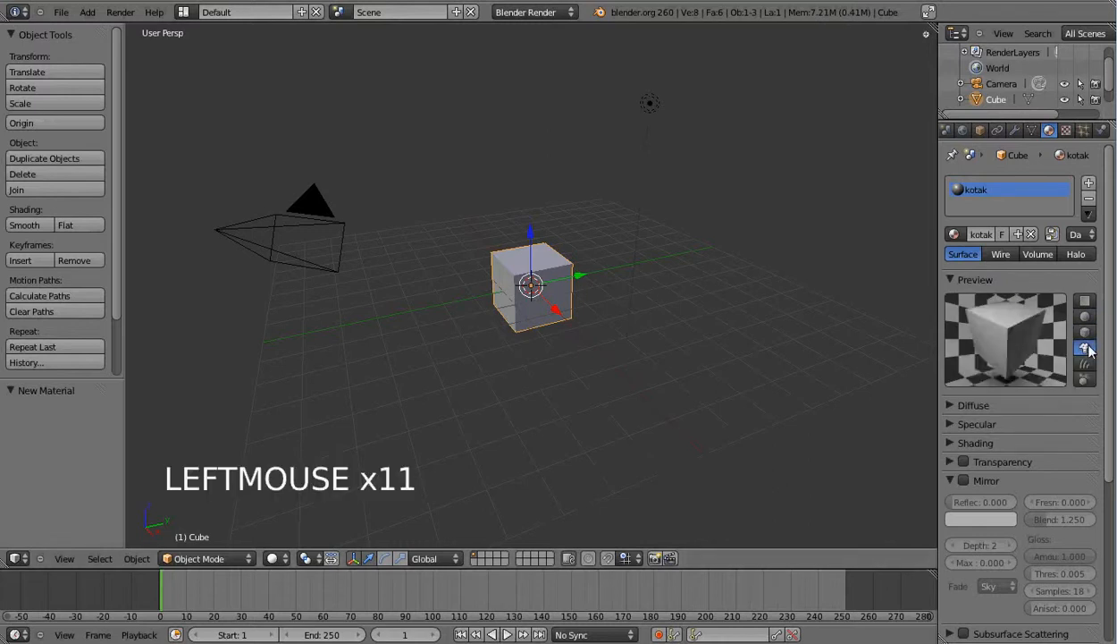
pyautogui.click(1085, 364)
pyautogui.click(1087, 380)
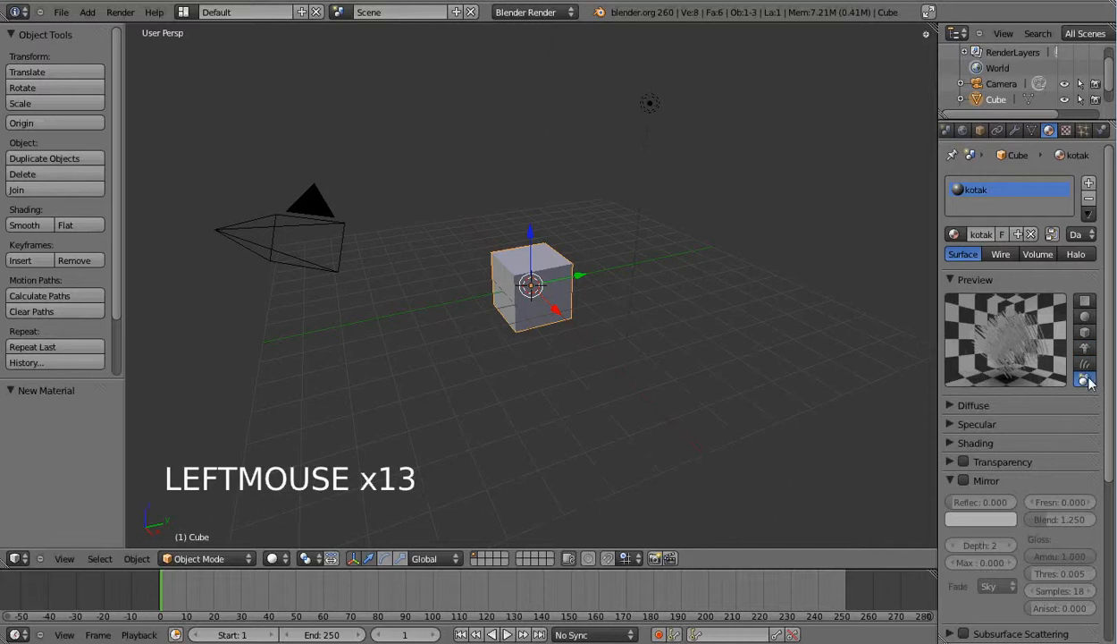
pyautogui.click(1085, 331)
pyautogui.click(1086, 318)
pyautogui.click(1086, 302)
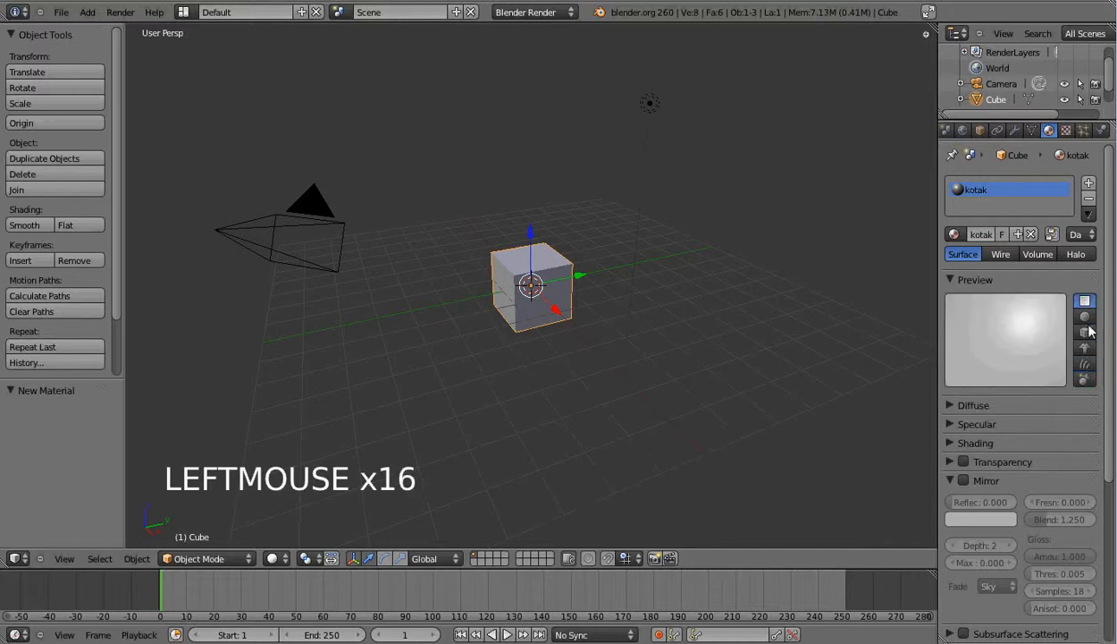
pyautogui.click(1086, 334)
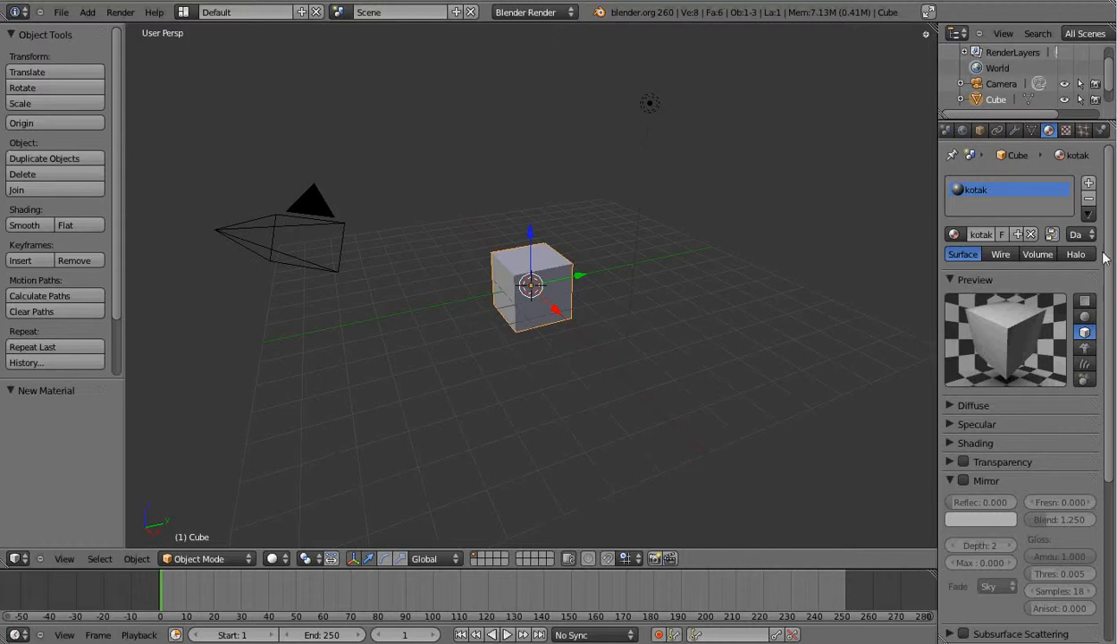
# Step: Set the kotak material's diffuse color to a bright green
pyautogui.moveTo(1105, 257); pyautogui.dragTo(1102, 309)
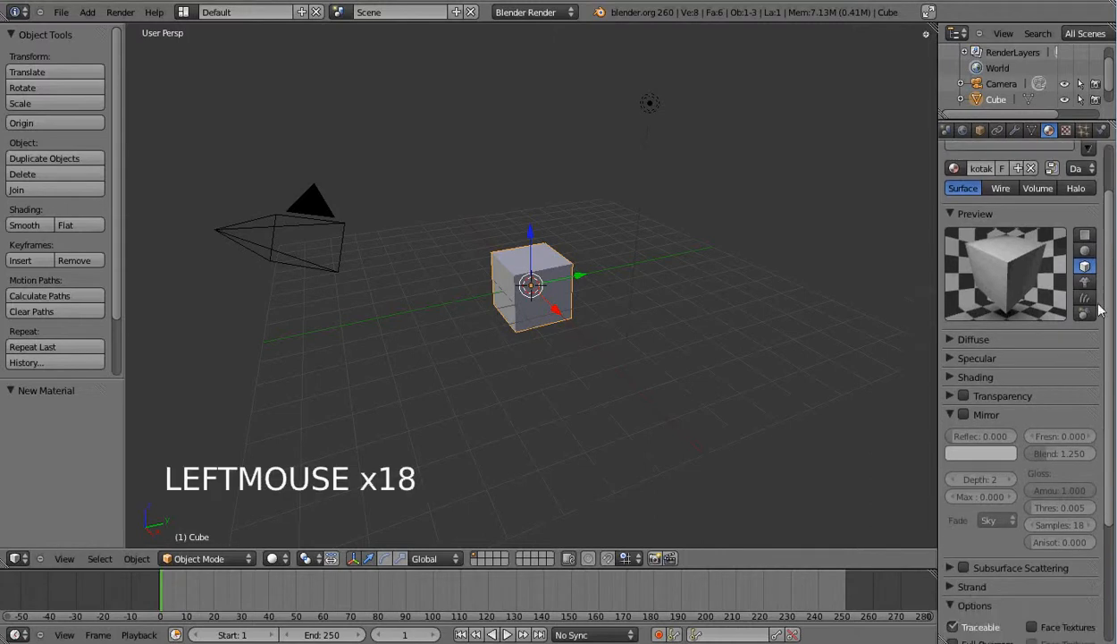
pyautogui.click(950, 340)
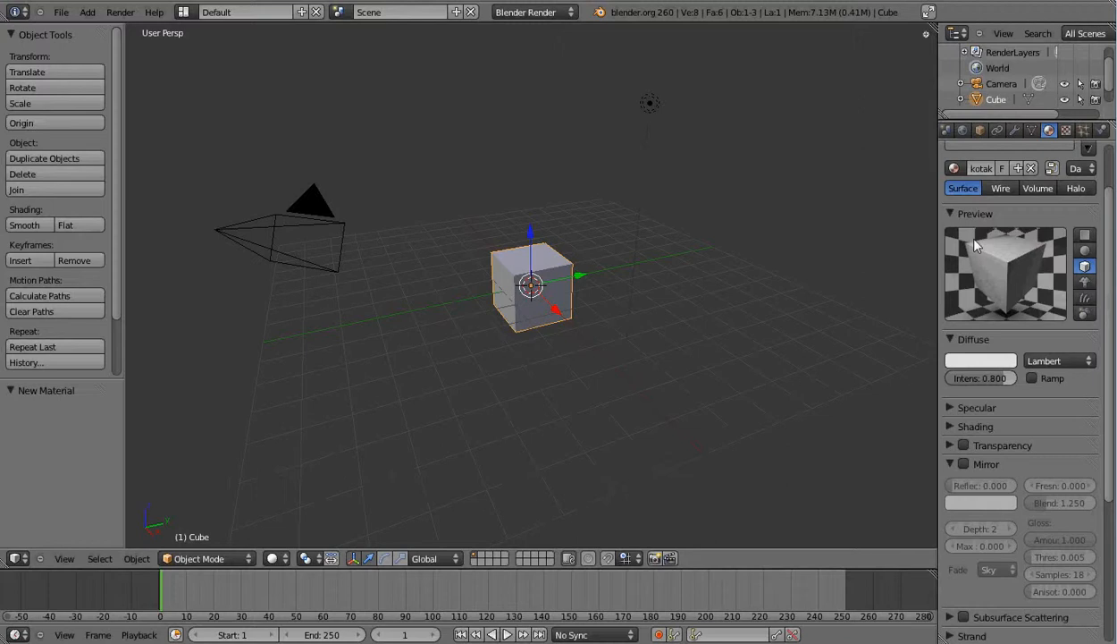
pyautogui.click(986, 363)
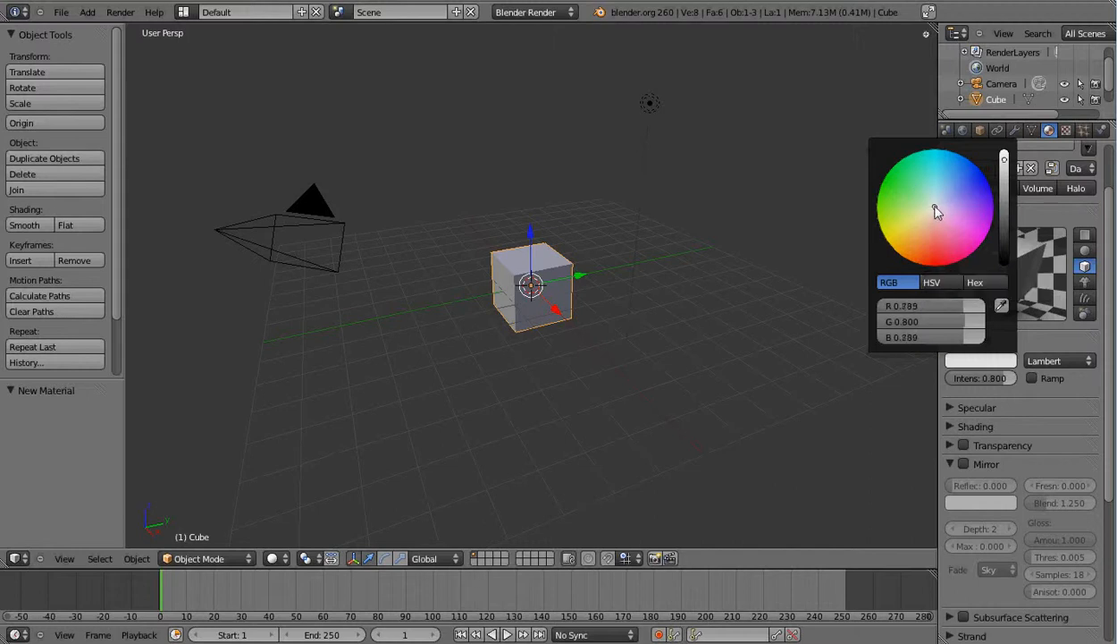
pyautogui.moveTo(938, 212)
pyautogui.mouseDown()
pyautogui.moveTo(961, 192)
pyautogui.moveTo(896, 194)
pyautogui.moveTo(929, 219)
pyautogui.moveTo(939, 252)
pyautogui.moveTo(987, 180)
pyautogui.moveTo(940, 209)
pyautogui.moveTo(890, 190)
pyautogui.moveTo(935, 206)
pyautogui.moveTo(980, 184)
pyautogui.moveTo(913, 206)
pyautogui.moveTo(879, 189)
pyautogui.mouseUp()
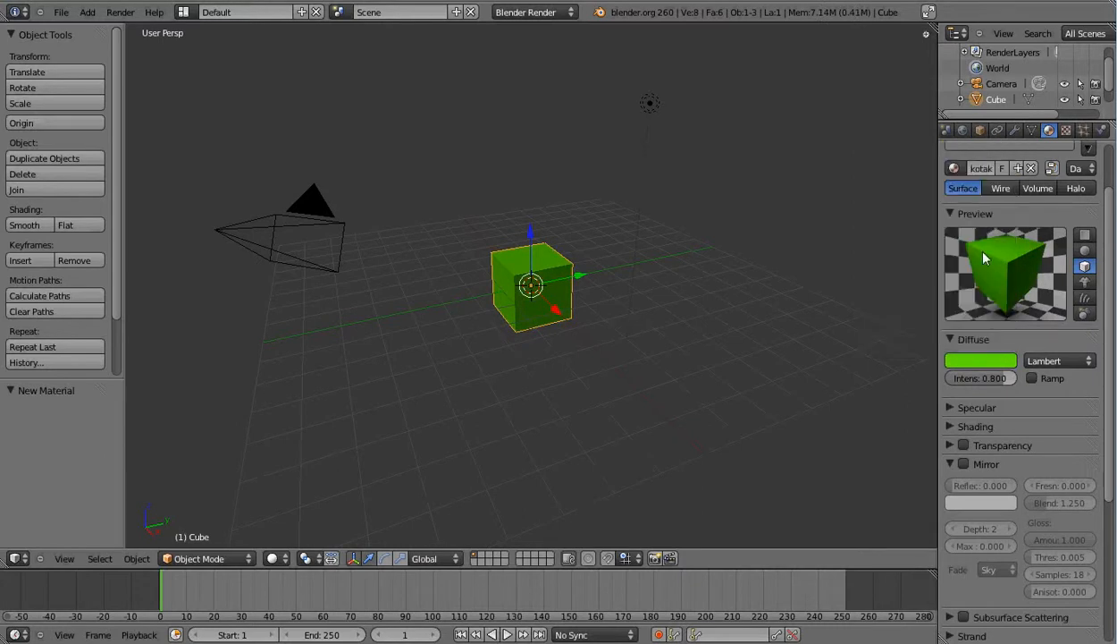
# Step: Switch the material preview to a sphere and set the specular color to orange-red after trying blue
pyautogui.click(951, 407)
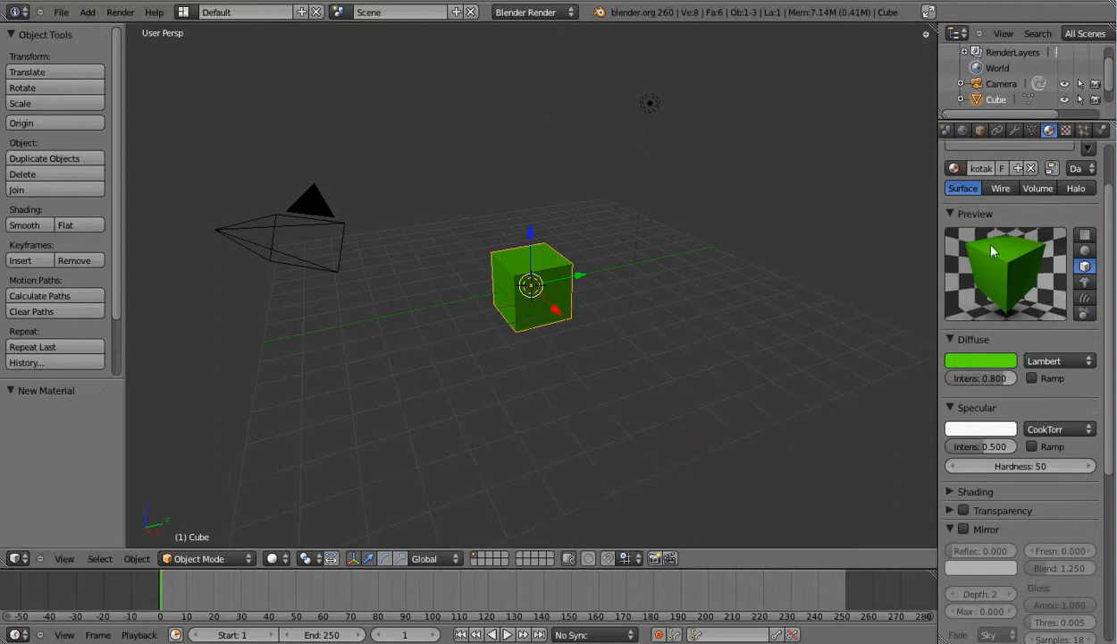
pyautogui.click(1085, 253)
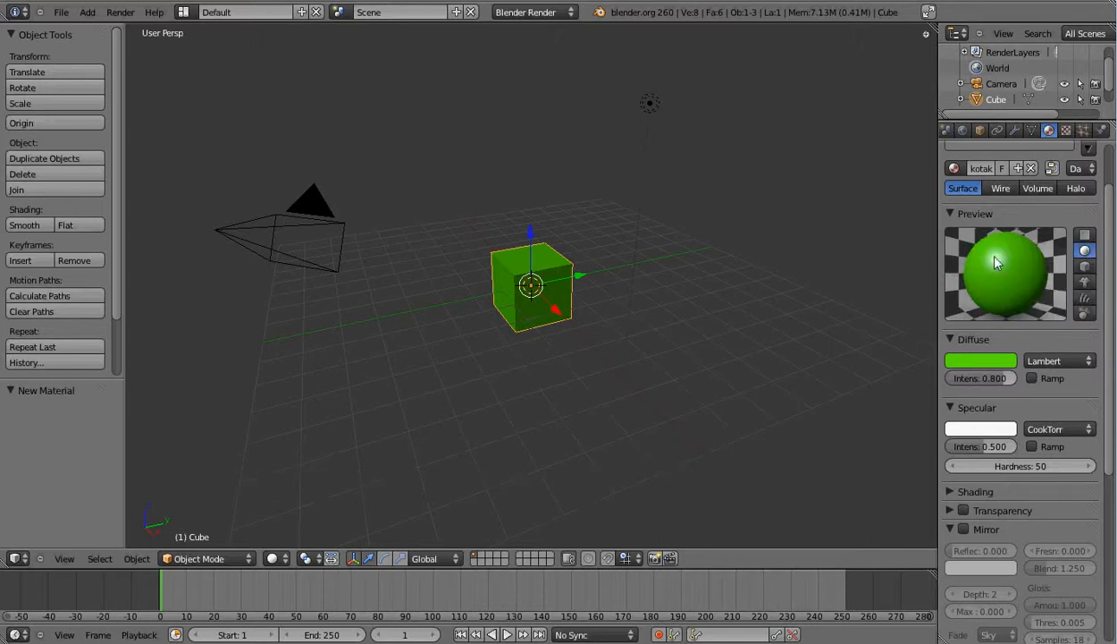
pyautogui.click(979, 430)
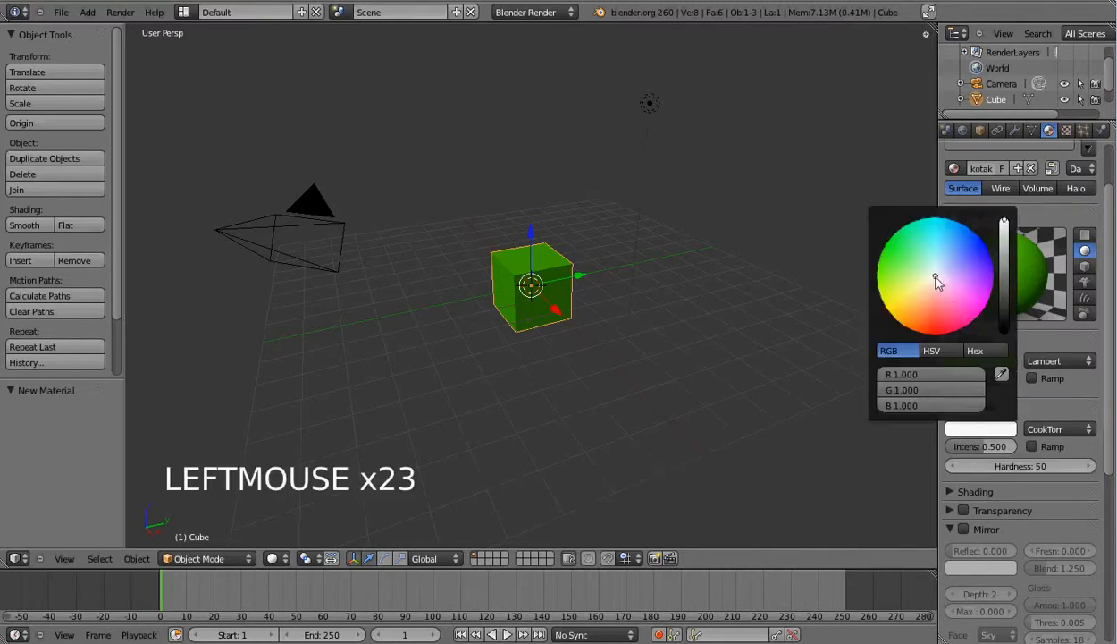
pyautogui.moveTo(937, 282)
pyautogui.mouseDown()
pyautogui.moveTo(914, 272)
pyautogui.moveTo(958, 260)
pyautogui.moveTo(962, 243)
pyautogui.moveTo(989, 254)
pyautogui.mouseUp()
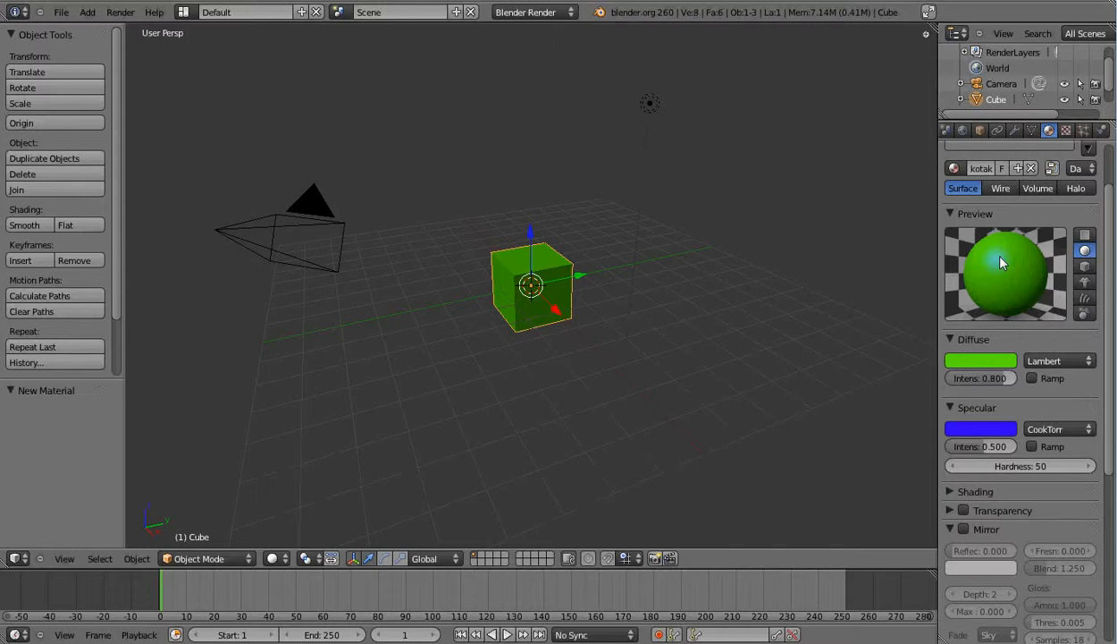
pyautogui.click(983, 428)
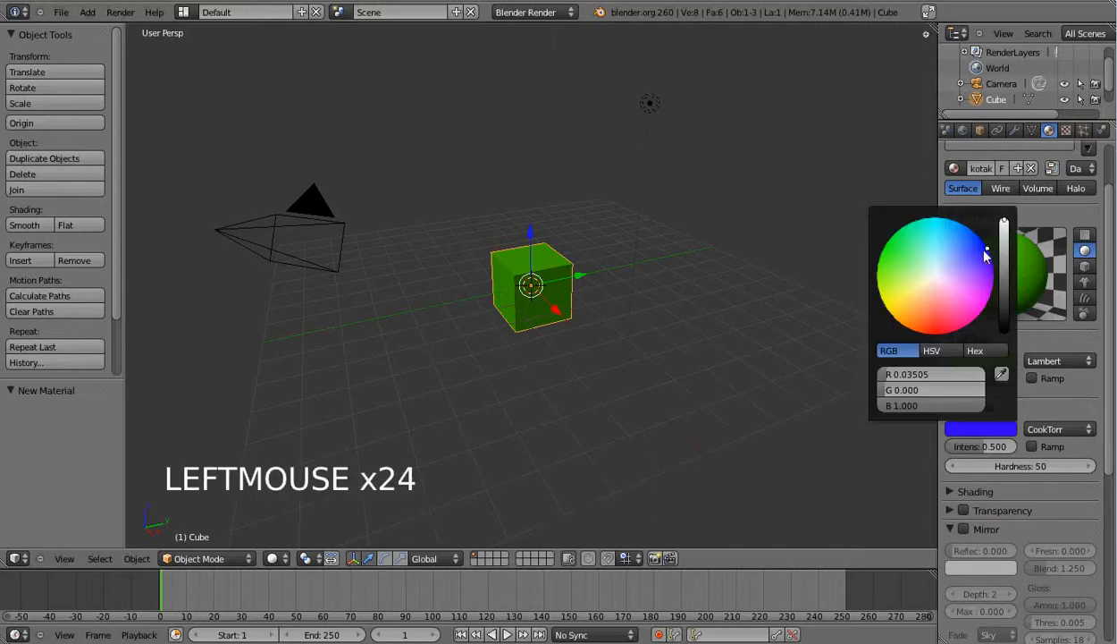
pyautogui.moveTo(960, 243)
pyautogui.mouseDown()
pyautogui.moveTo(943, 337)
pyautogui.moveTo(914, 329)
pyautogui.mouseUp()
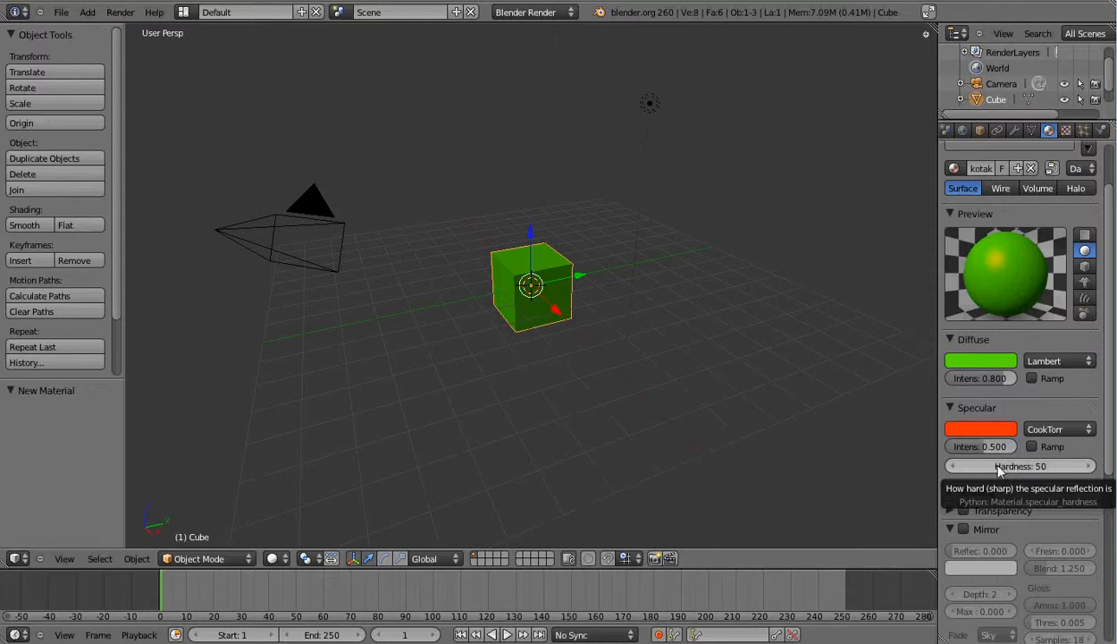
# Step: Set the material's specular hardness to 150
pyautogui.click(1012, 471)
pyautogui.moveTo(1011, 471); pyautogui.dragTo(1116, 471)
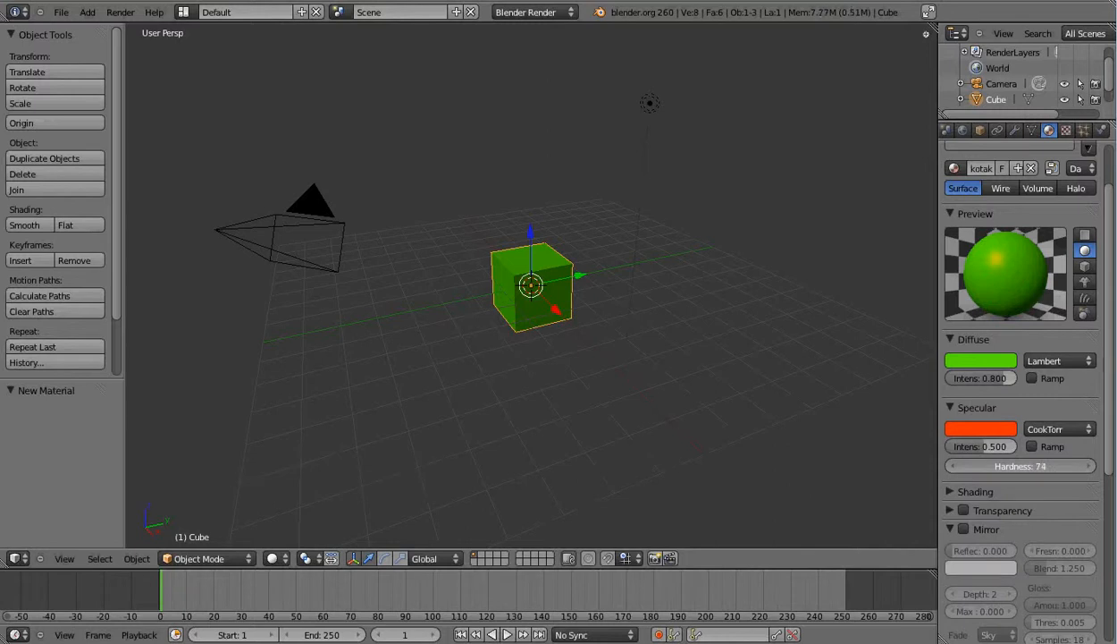
pyautogui.click(1009, 465)
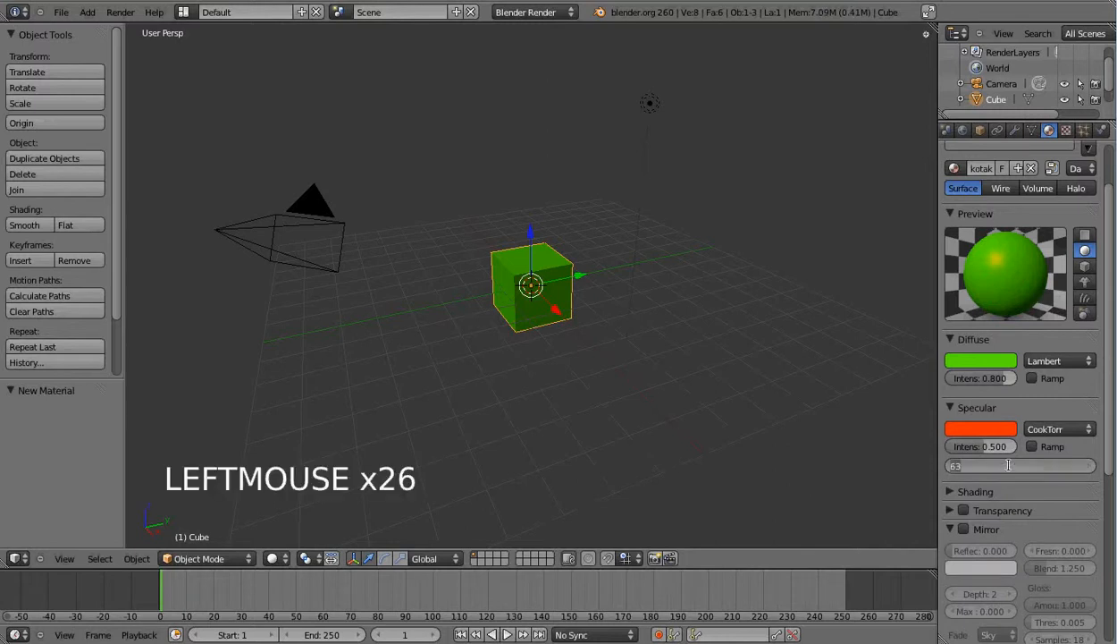
pyautogui.write('150')
pyautogui.press('Return')
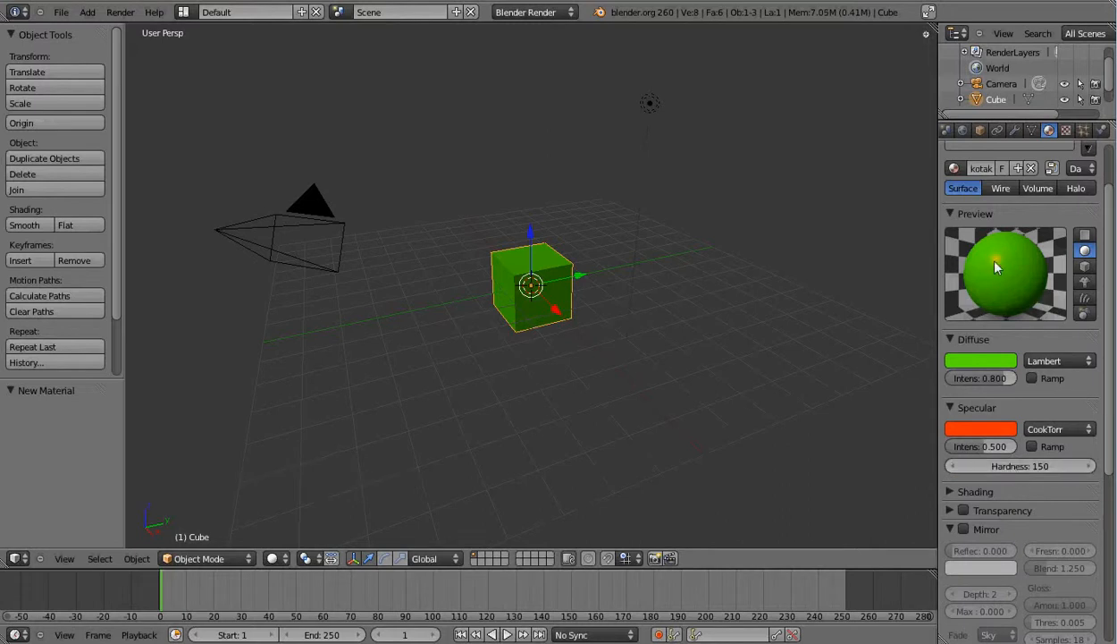
# Step: Try the specular hardness at its minimum of 1, and set it back to 50
pyautogui.click(1019, 465)
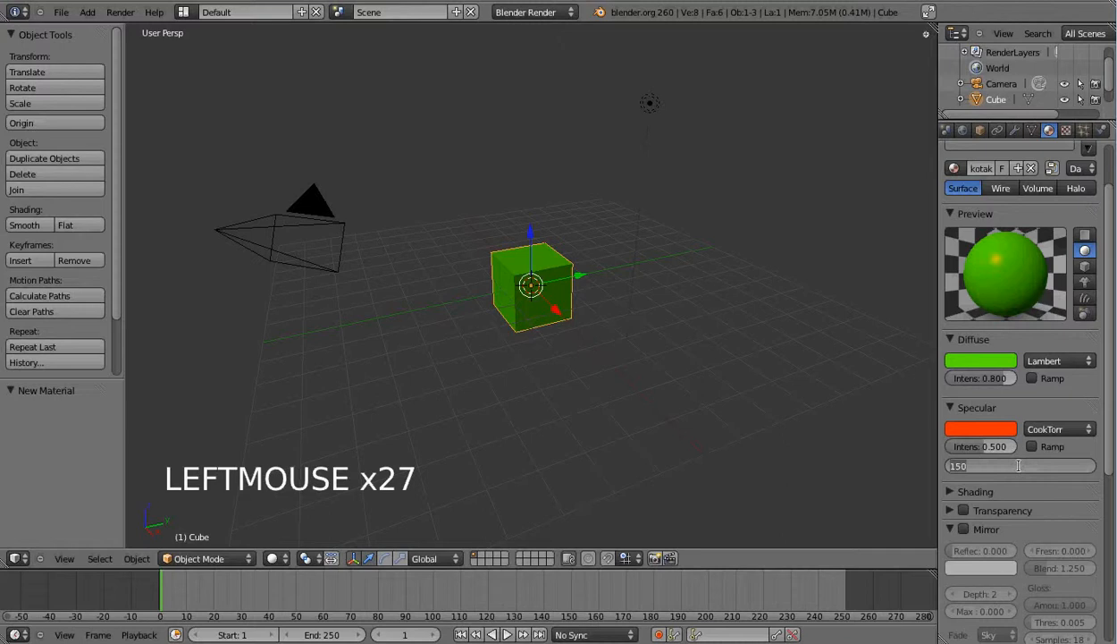
pyautogui.write('0')
pyautogui.press('Return')
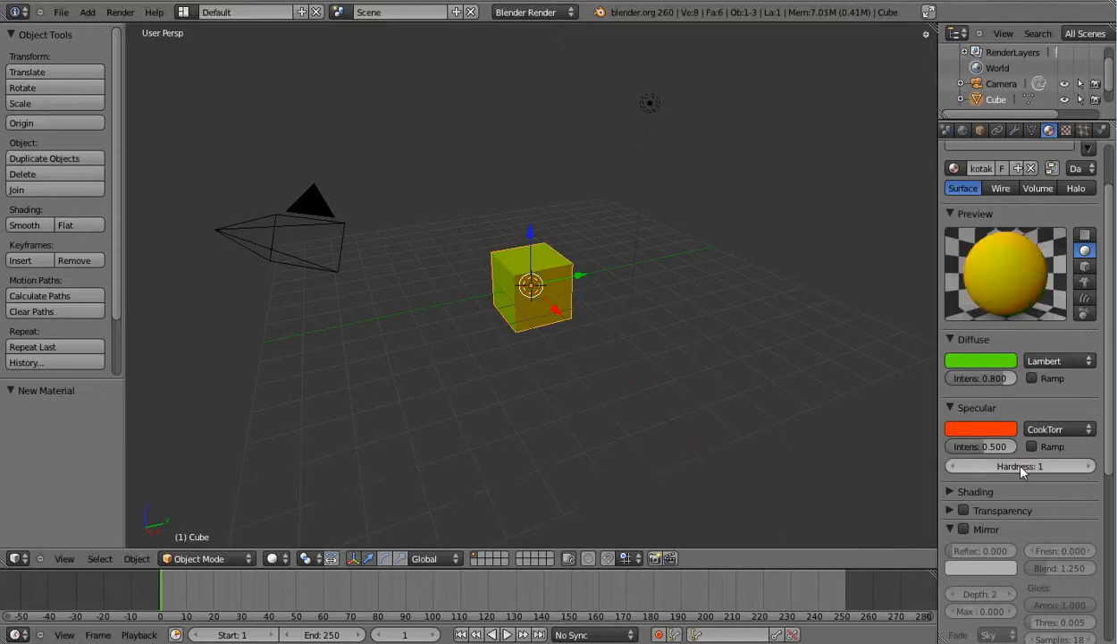
pyautogui.click(1019, 467)
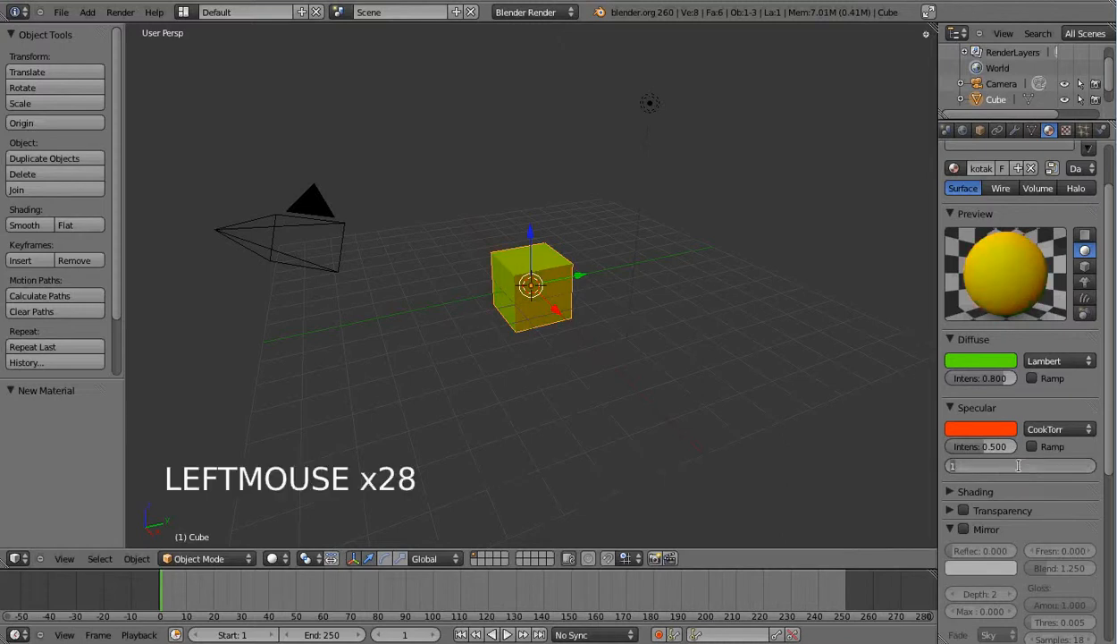
pyautogui.write('50')
pyautogui.press('Return')
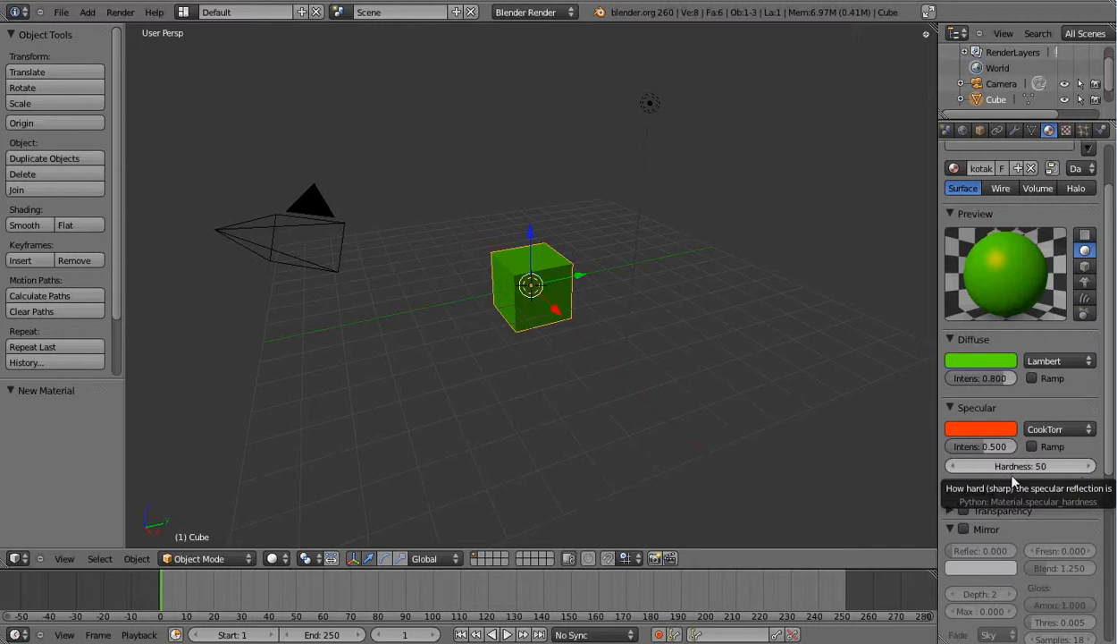
# Step: Collapse the diffuse and specular settings, and enable transparency for the kotak material with its options expanded
pyautogui.click(952, 341)
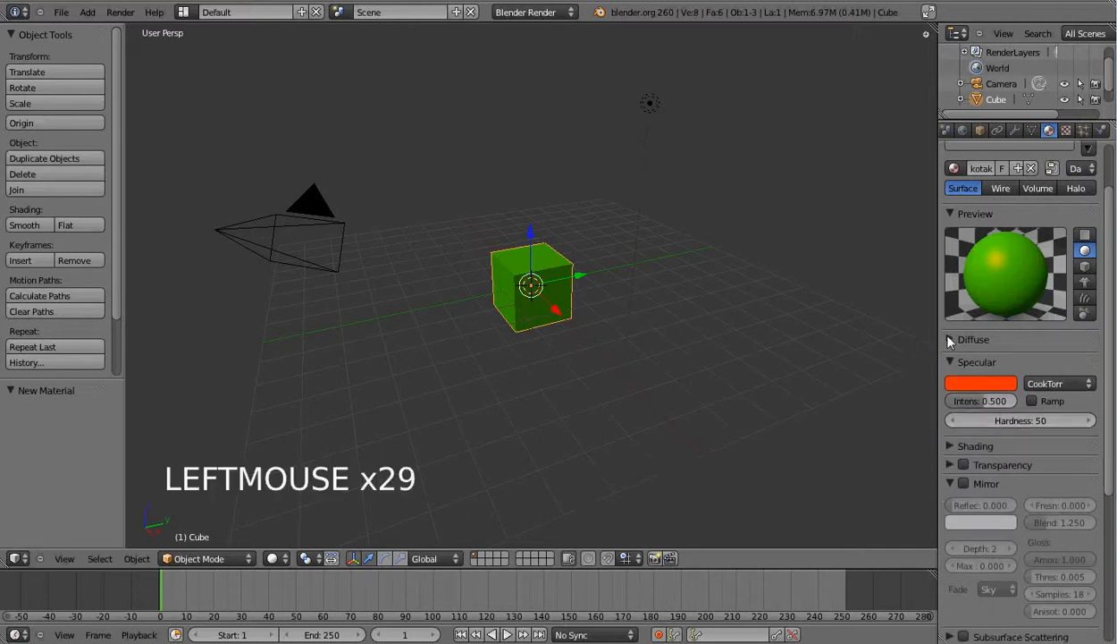
pyautogui.click(953, 359)
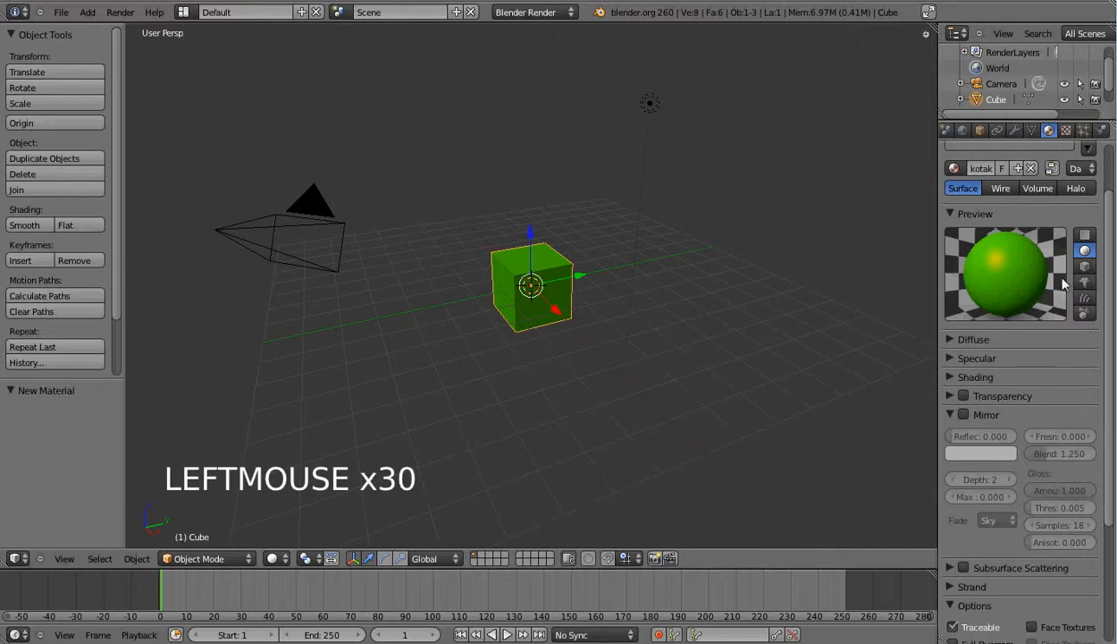
pyautogui.moveTo(1109, 244)
pyautogui.mouseDown()
pyautogui.moveTo(1115, 272)
pyautogui.moveTo(1115, 254)
pyautogui.mouseUp()
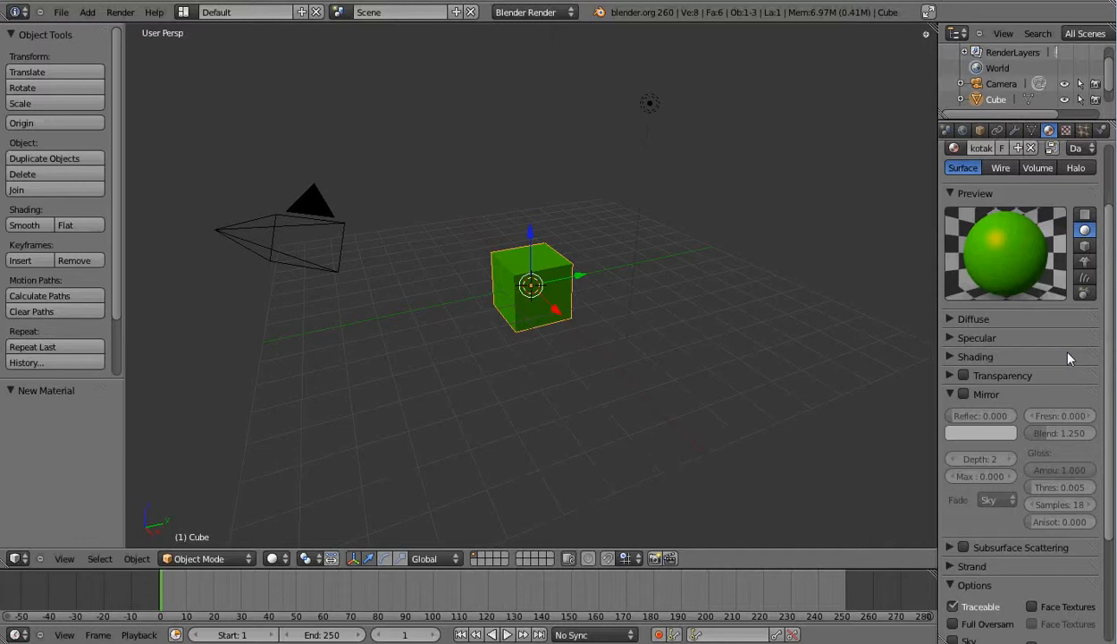
pyautogui.click(964, 377)
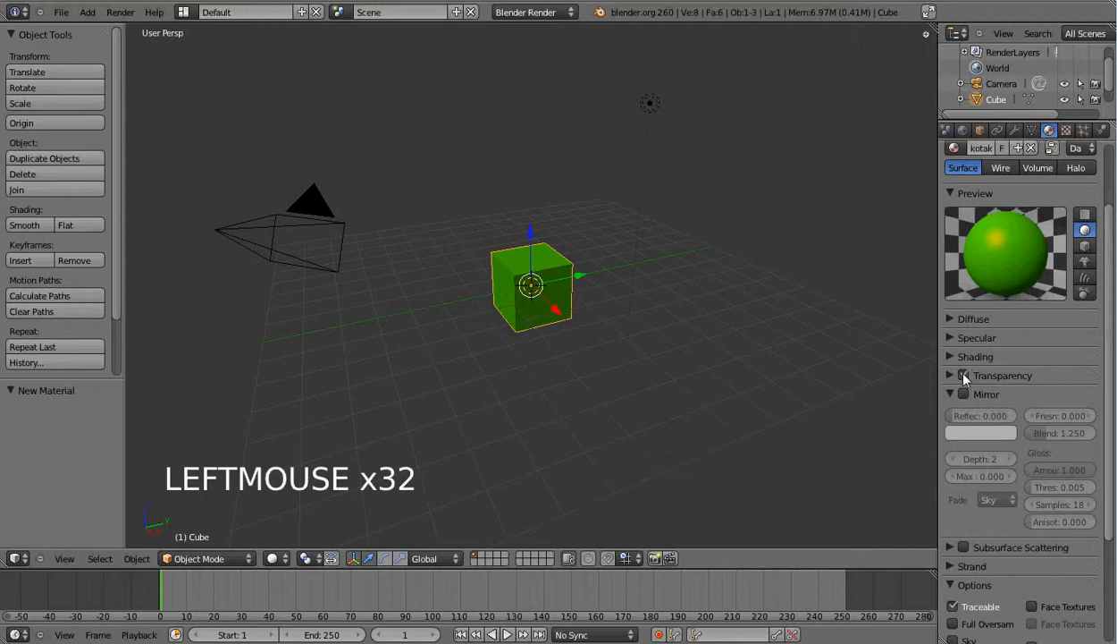
pyautogui.click(952, 377)
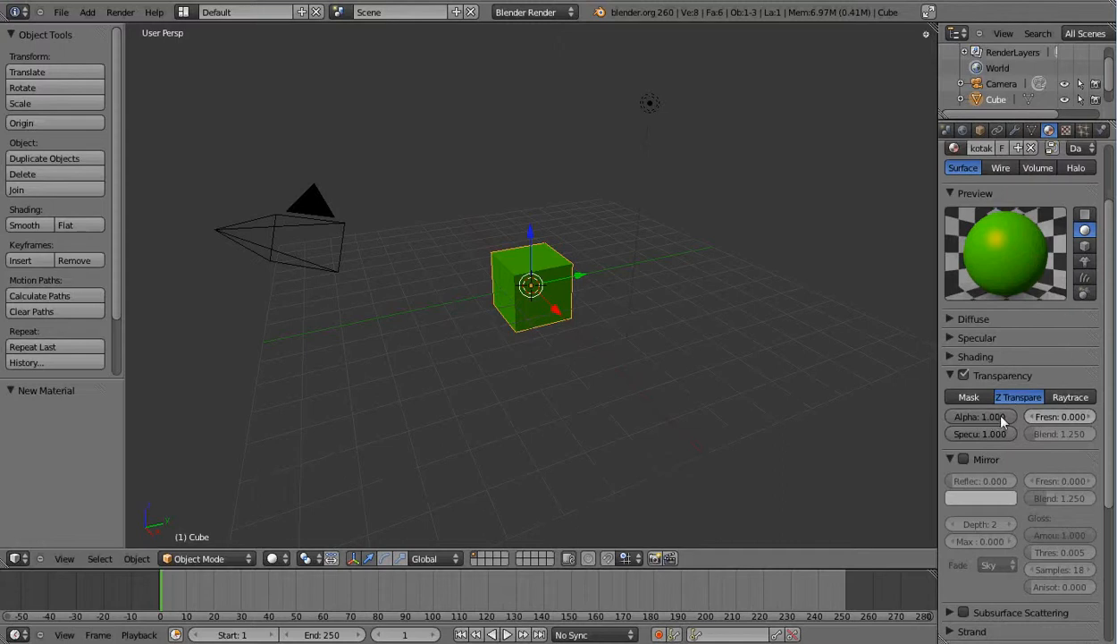
# Step: Try the kotak material's transparency alpha at 0, set it to 0.534, and collapse the transparency settings
pyautogui.moveTo(1009, 416); pyautogui.dragTo(925, 420)
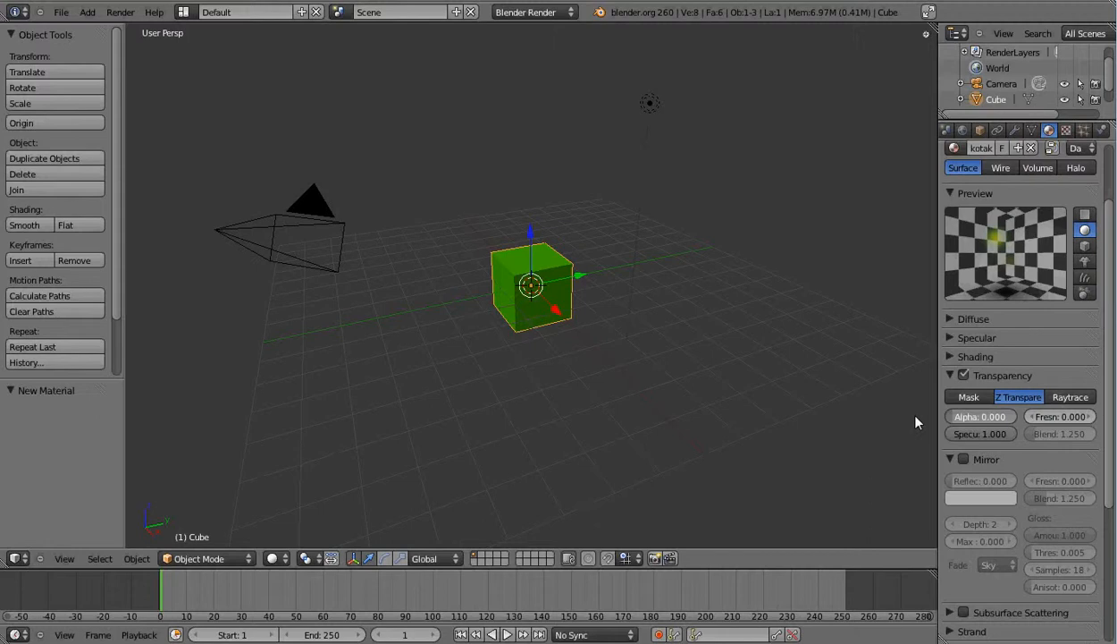
pyautogui.moveTo(946, 420); pyautogui.dragTo(978, 418)
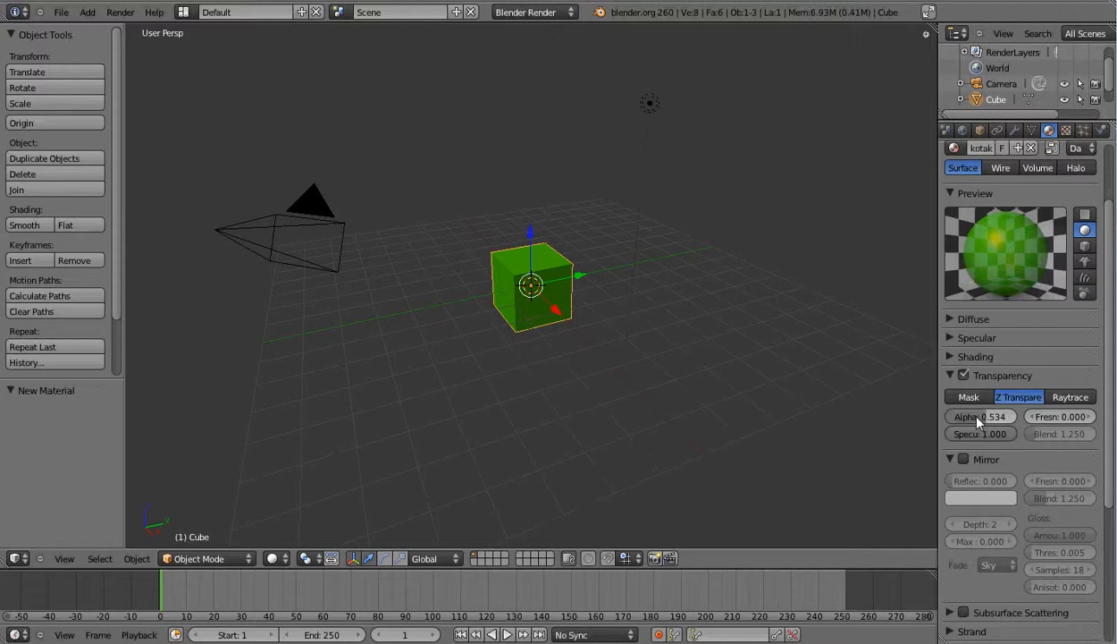
pyautogui.click(951, 376)
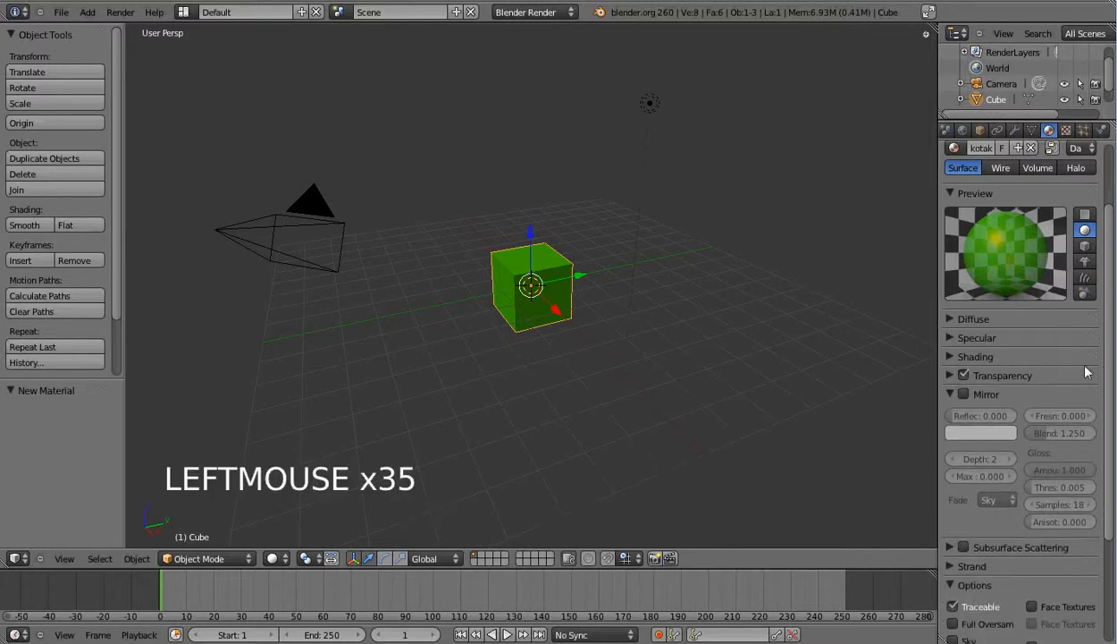
# Step: Enable mirror reflection for the kotak material and set its reflectivity to 0.523 after trying 0.534 and 1.000
pyautogui.moveTo(1111, 294)
pyautogui.mouseDown()
pyautogui.moveTo(1112, 273)
pyautogui.moveTo(1113, 293)
pyautogui.mouseUp()
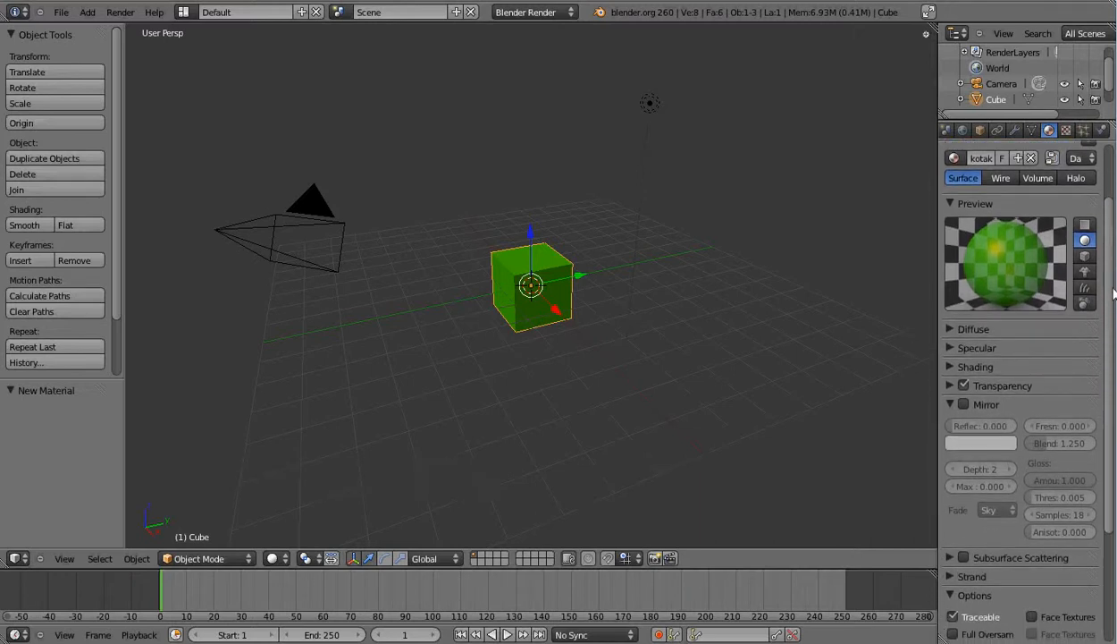
pyautogui.click(964, 405)
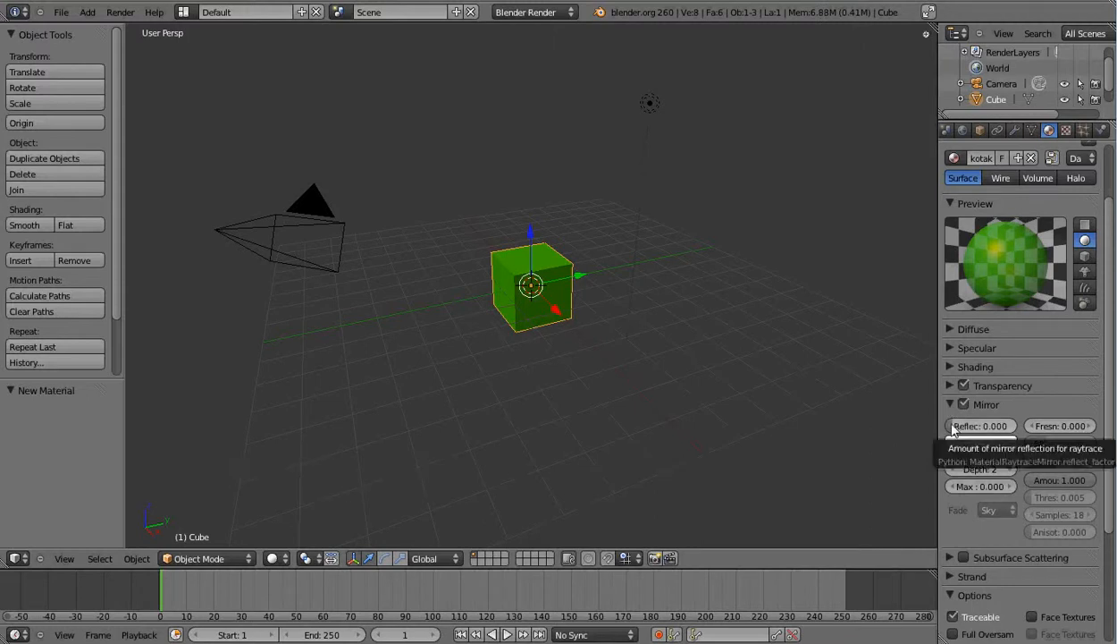
pyautogui.moveTo(954, 430); pyautogui.dragTo(991, 434)
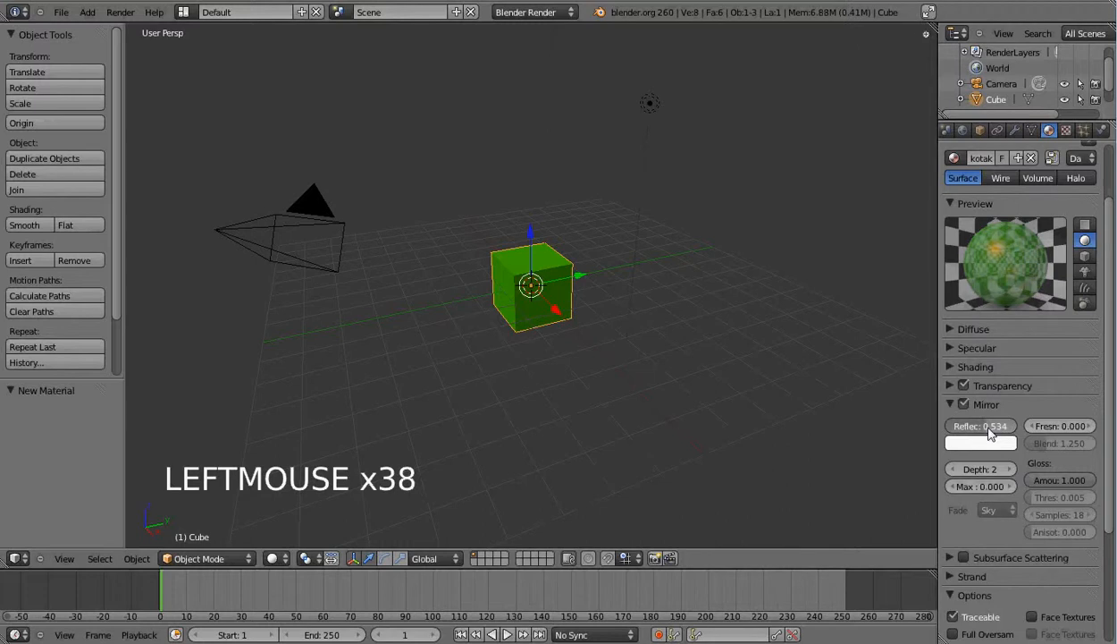
pyautogui.moveTo(990, 433); pyautogui.dragTo(1024, 432)
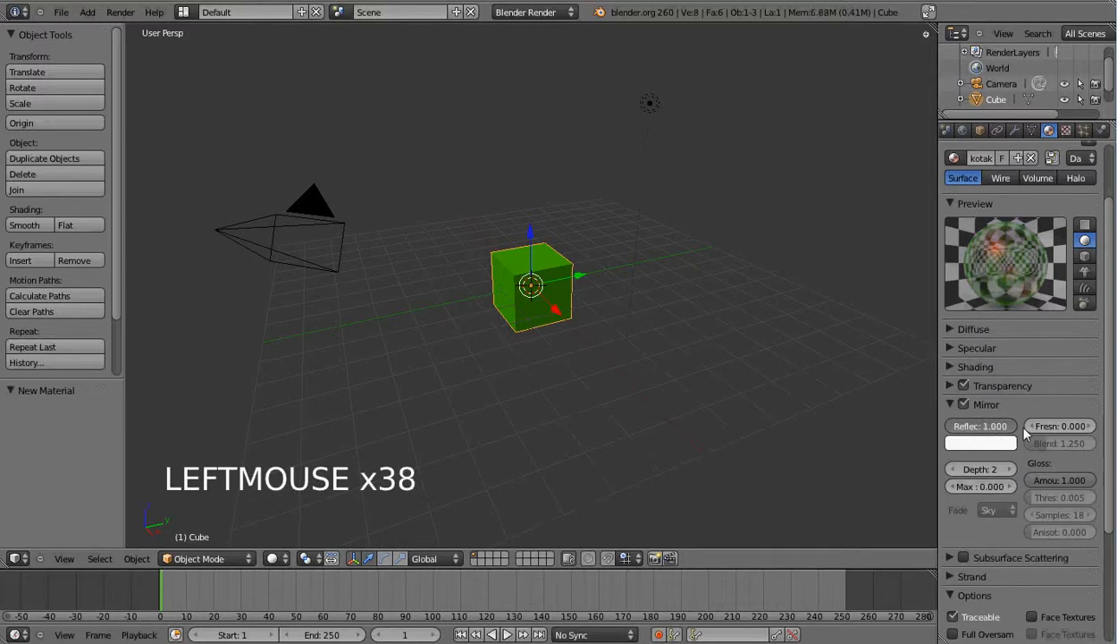
pyautogui.moveTo(1025, 433); pyautogui.dragTo(992, 431)
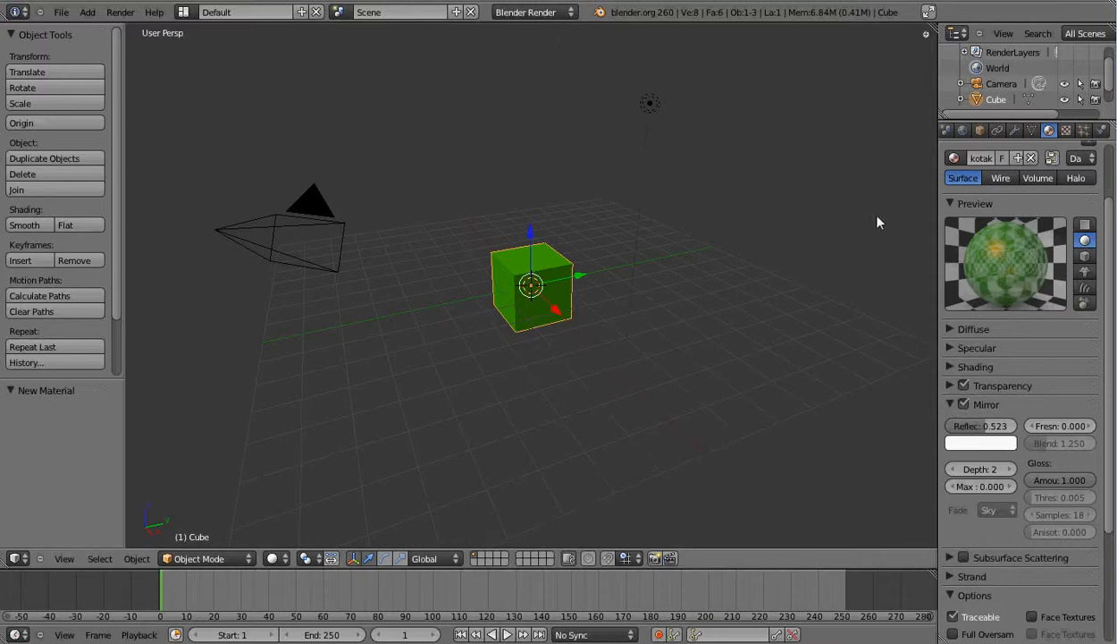
# Step: Add a second material slot to the cube and create a new material in it named biru
pyautogui.moveTo(1108, 292); pyautogui.dragTo(1111, 254)
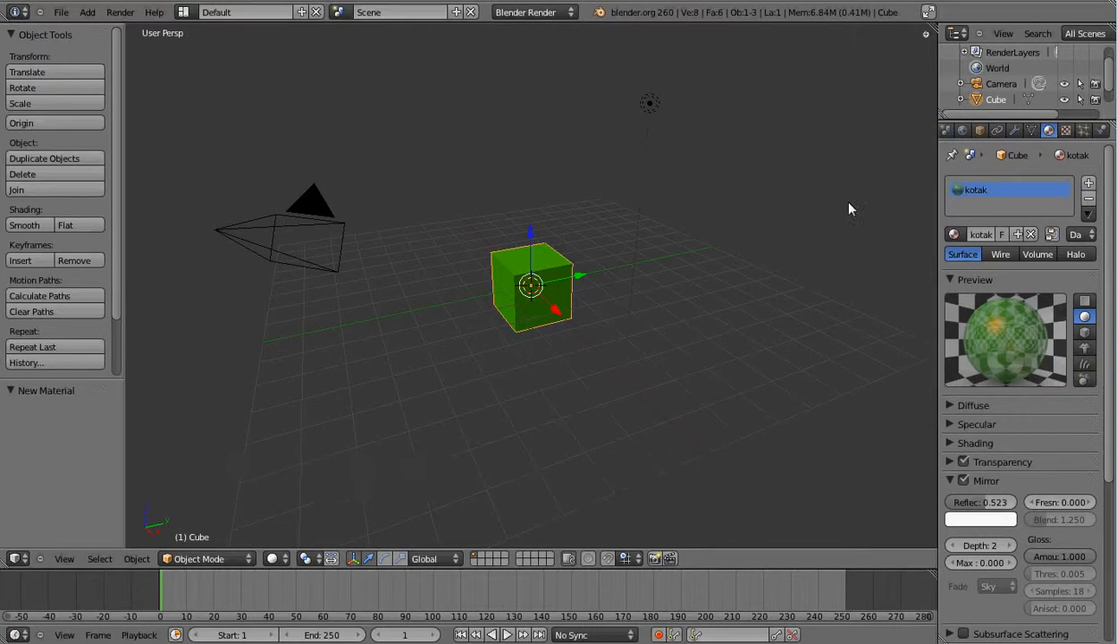
pyautogui.click(1088, 185)
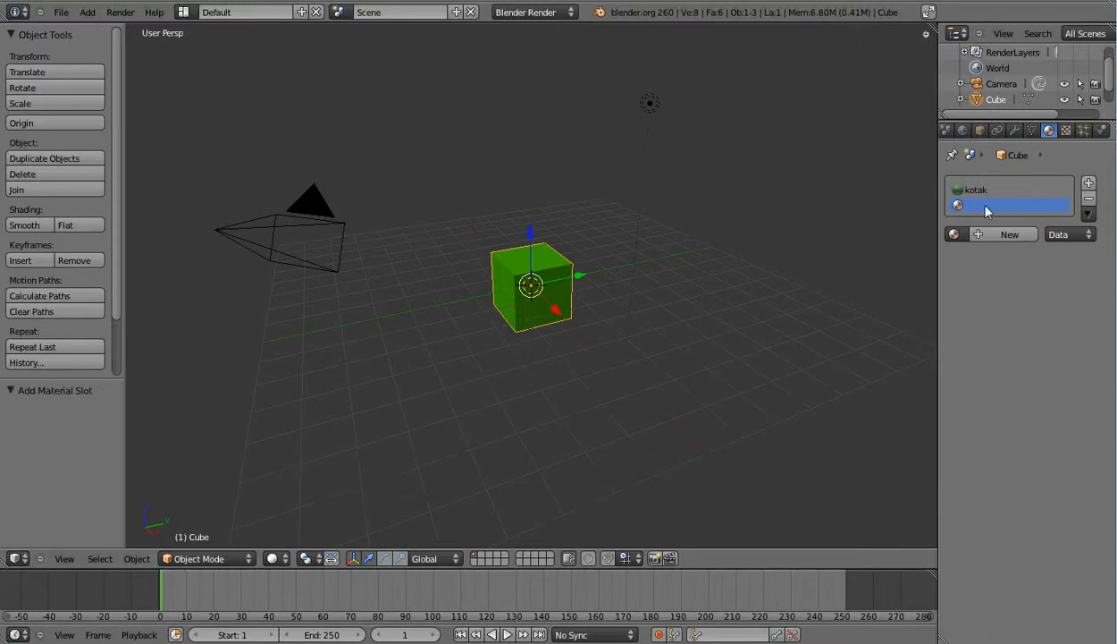
pyautogui.click(1007, 237)
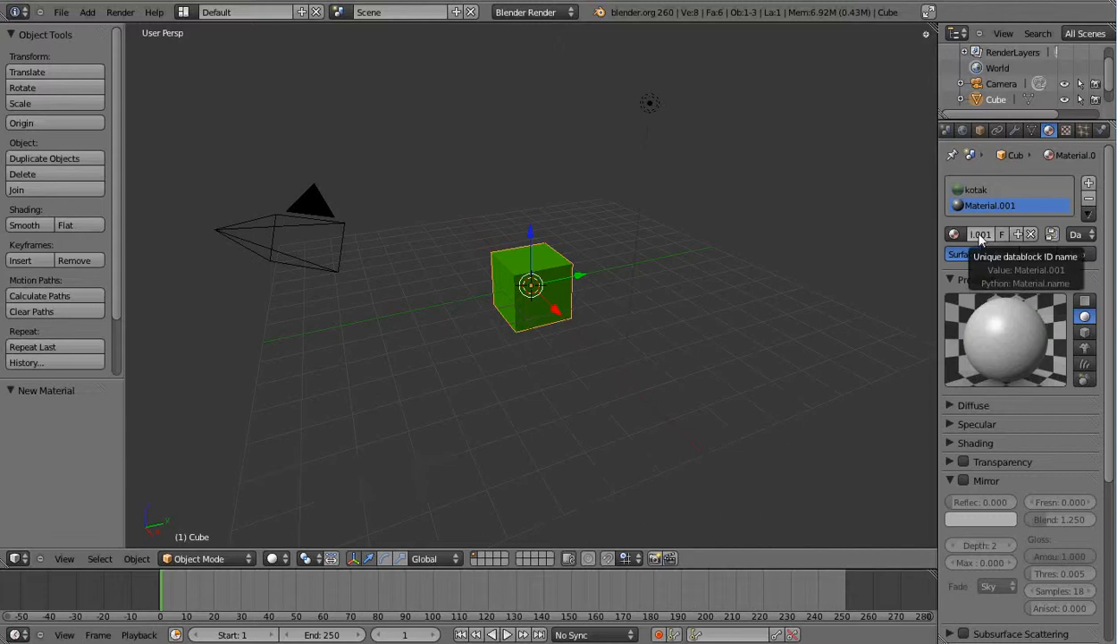
pyautogui.click(980, 234)
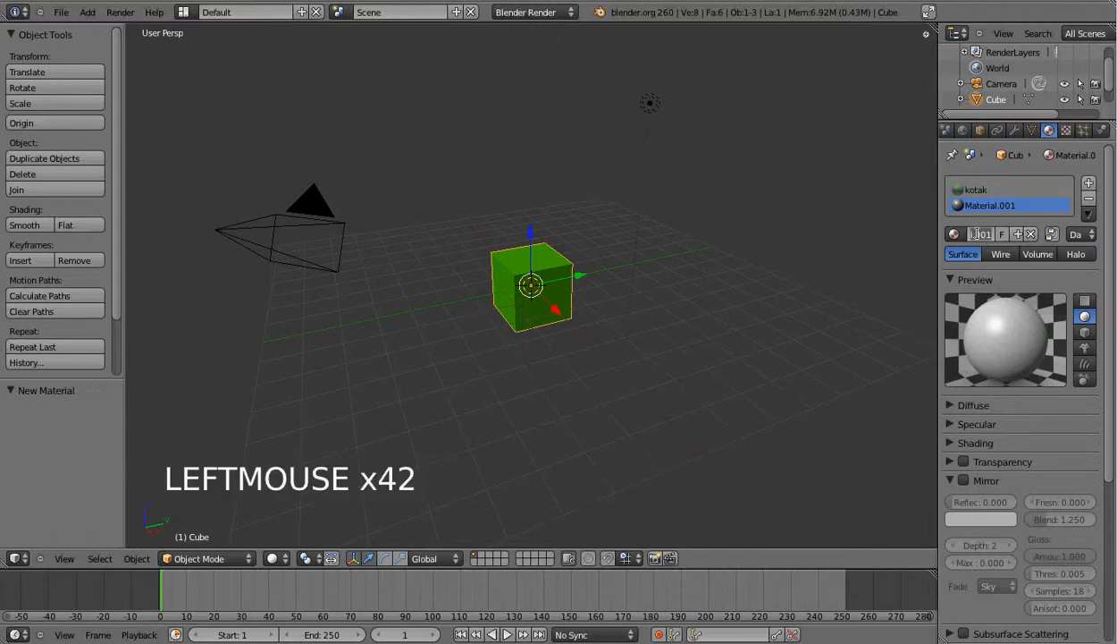
pyautogui.press('BackSpace')
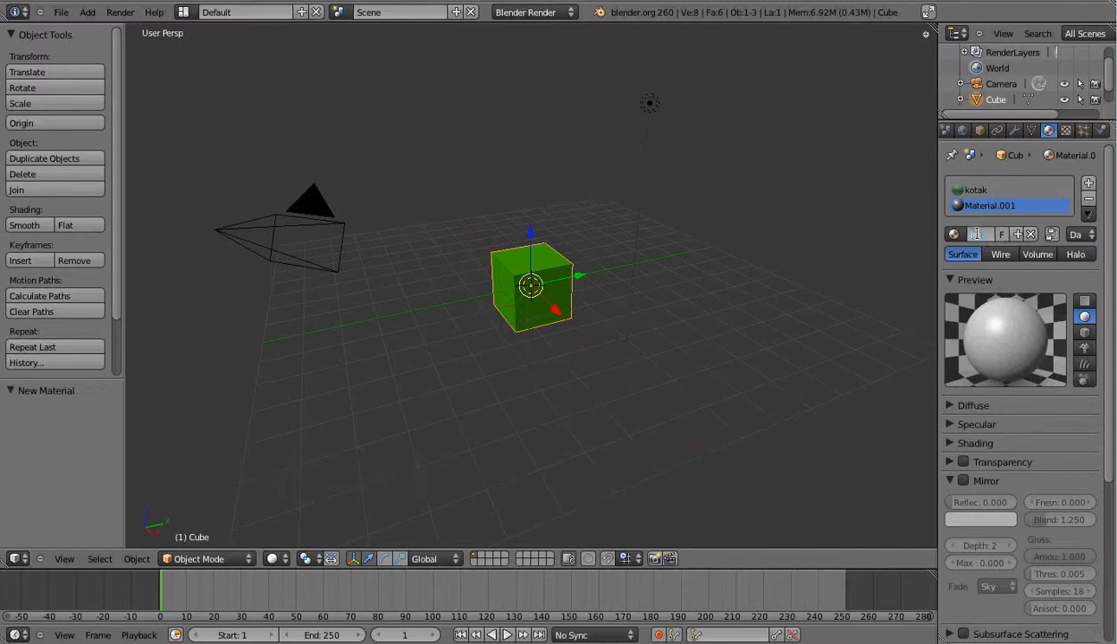
pyautogui.write('biru')
pyautogui.press('Return')
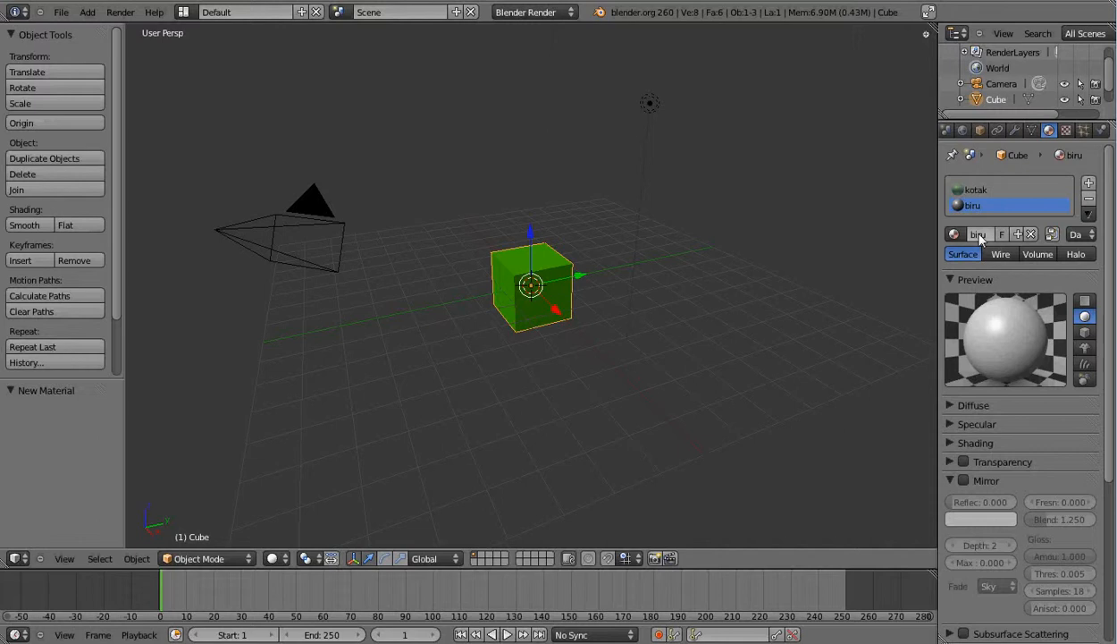
# Step: Expand the biru material's diffuse settings and set its diffuse color to pure blue
pyautogui.click(953, 407)
pyautogui.click(1005, 354)
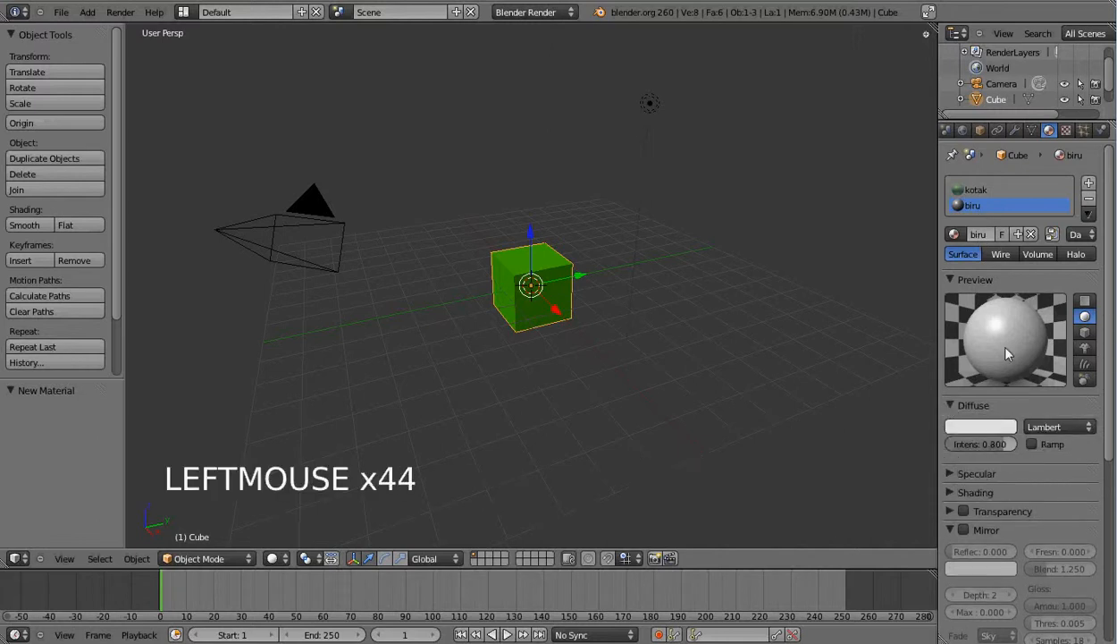
pyautogui.click(983, 428)
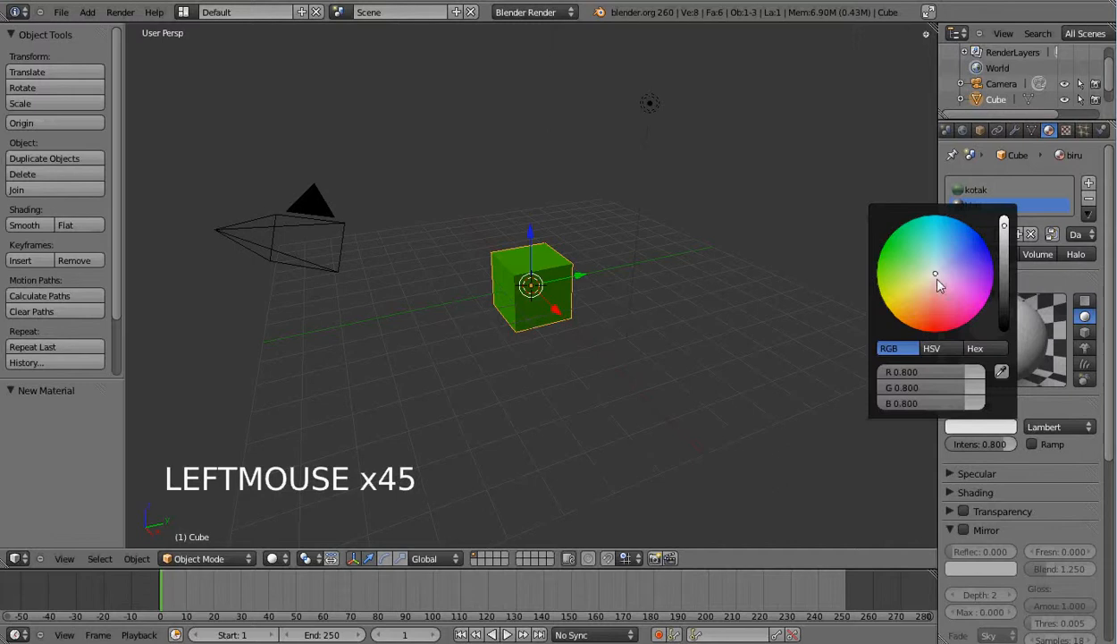
pyautogui.click(984, 243)
pyautogui.click(988, 245)
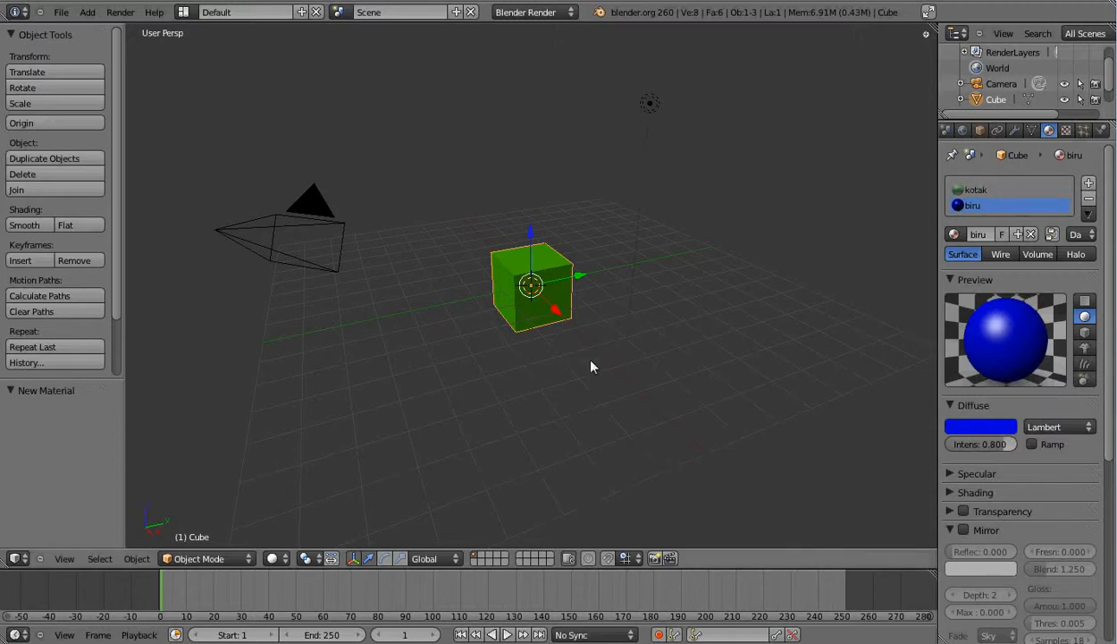
# Step: In Edit Mode, select the four corner vertices of one side face of the cube and assign the biru material to it
pyautogui.middleClick(532, 399)
pyautogui.moveTo(532, 400); pyautogui.dragTo(611, 422, button='middle')
pyautogui.moveTo(597, 394); pyautogui.dragTo(596, 324, button='middle')
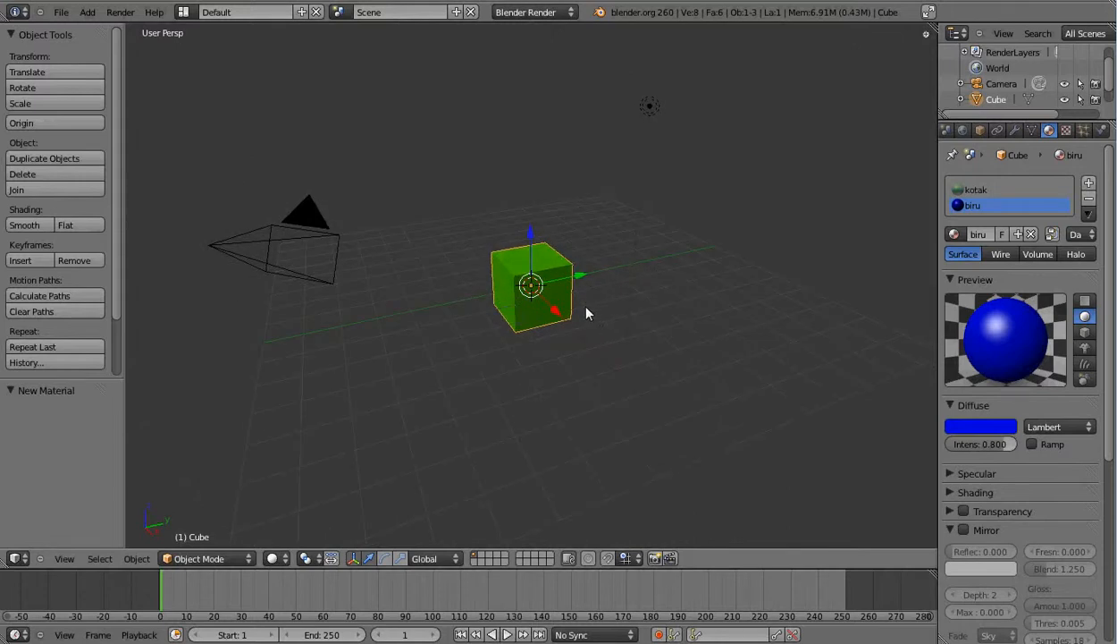
pyautogui.press('Tab')
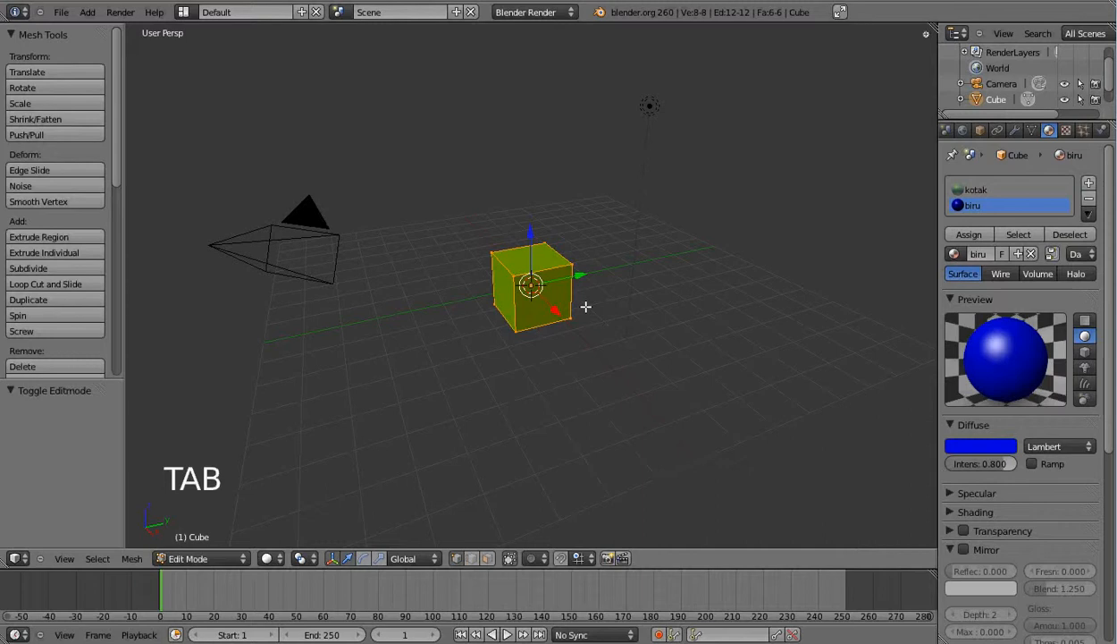
pyautogui.rightClick(574, 272)
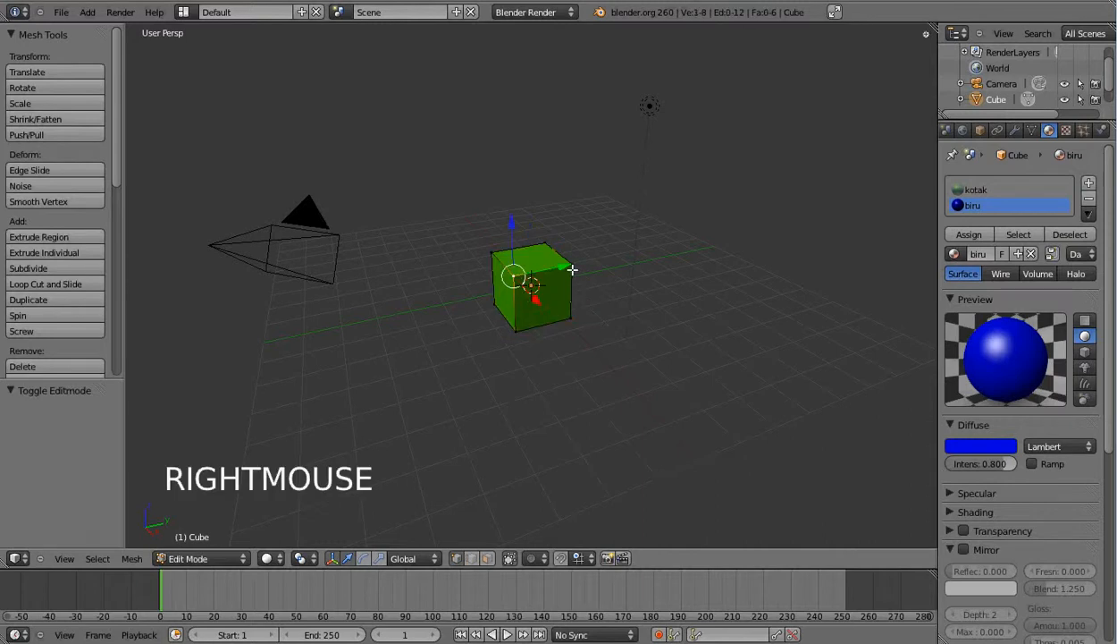
pyautogui.keyDown('shift'); pyautogui.rightClick(571, 266); pyautogui.keyUp('shift')
pyautogui.keyDown('shift'); pyautogui.rightClick(571, 315); pyautogui.keyUp('shift')
pyautogui.keyDown('shift'); pyautogui.rightClick(566, 327); pyautogui.keyUp('shift')
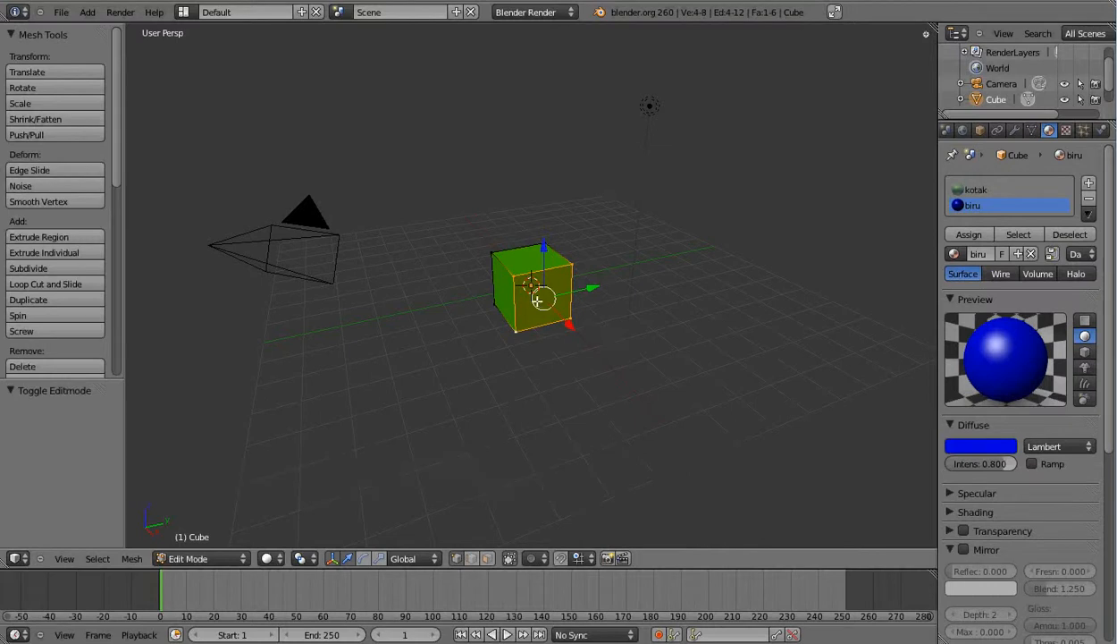
pyautogui.click(988, 191)
pyautogui.click(997, 207)
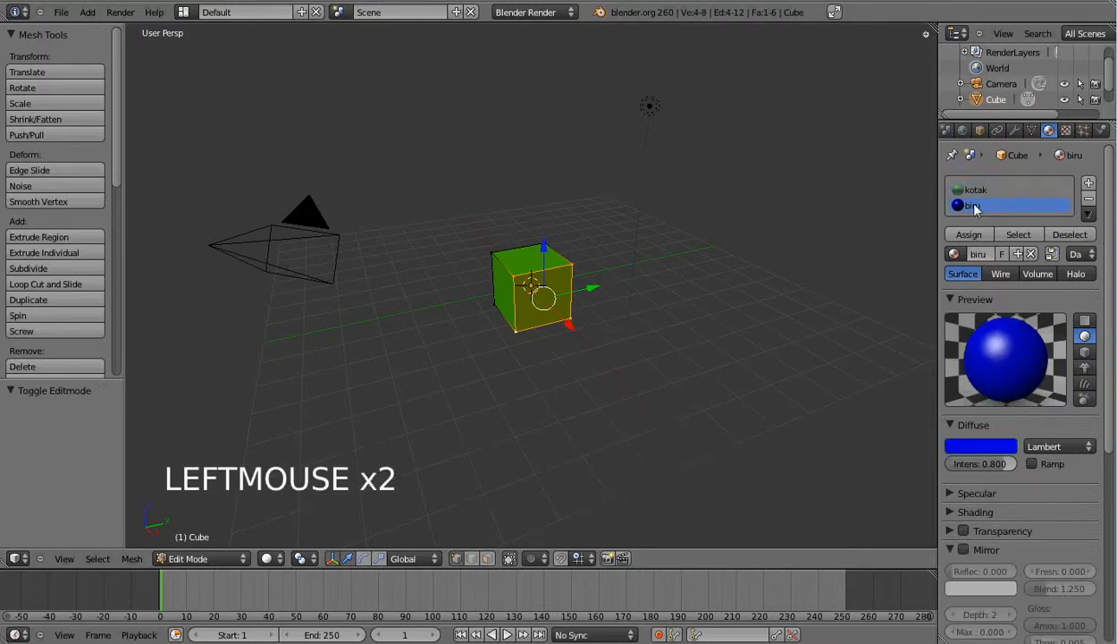
pyautogui.click(980, 190)
pyautogui.click(998, 208)
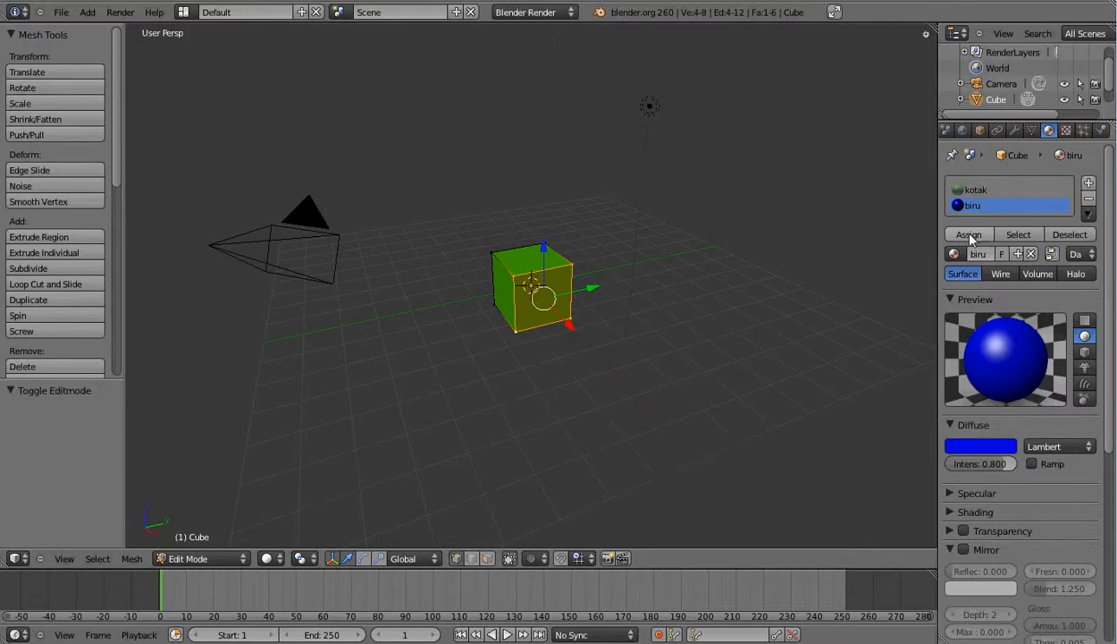
pyautogui.click(970, 236)
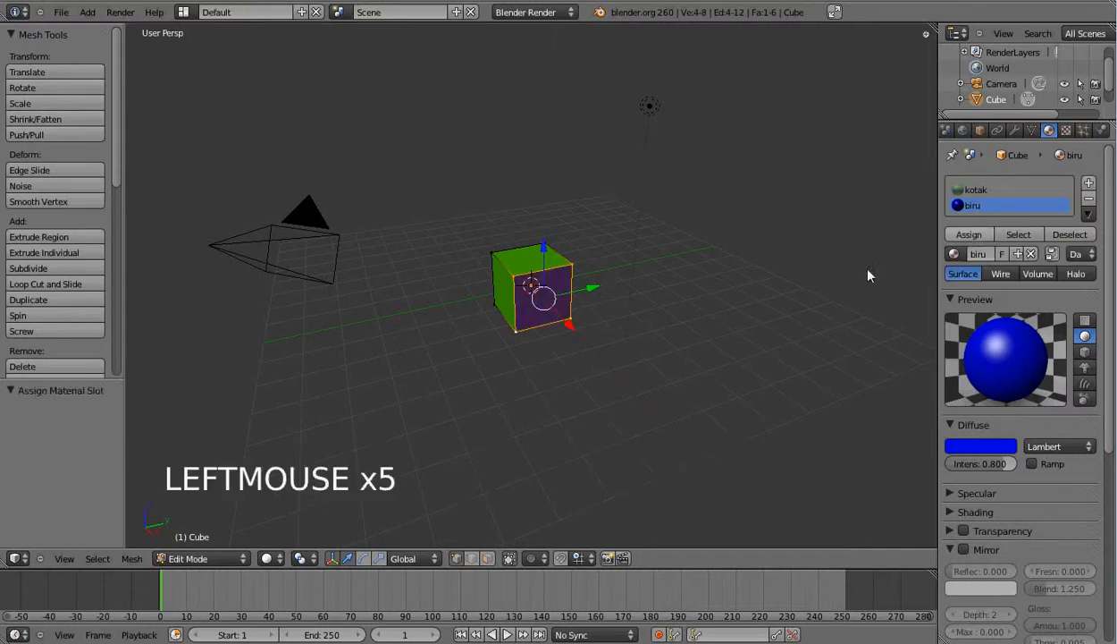
# Step: Add a third material slot with a new material named merah, and set its diffuse color to red (R 0.800, G 0.000, B 0.0594)
pyautogui.moveTo(731, 289); pyautogui.dragTo(595, 291, button='middle')
pyautogui.click(1089, 184)
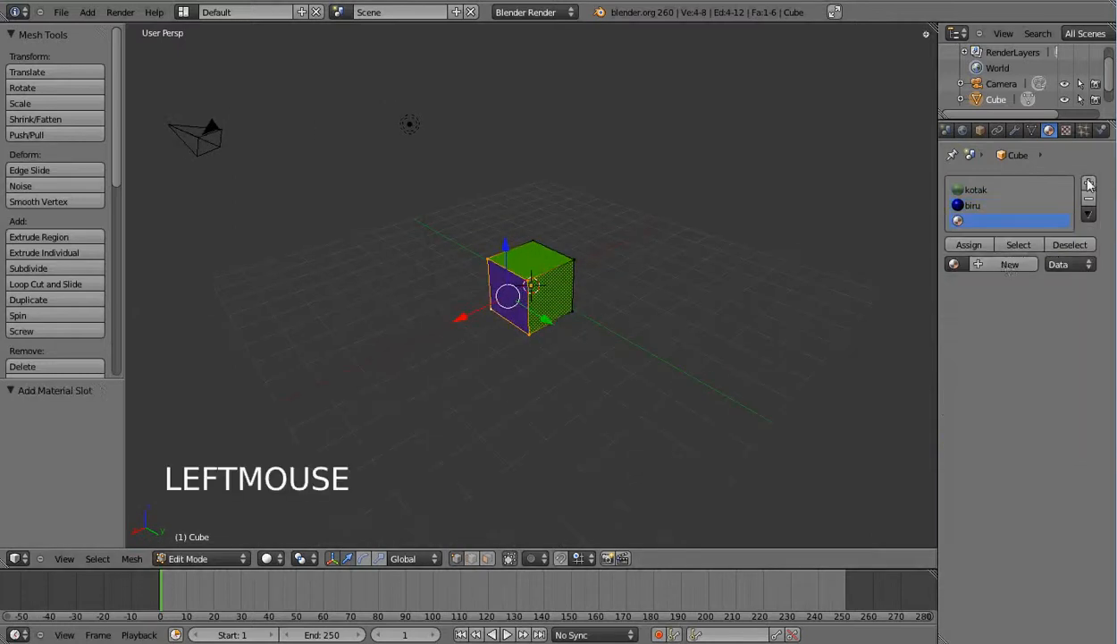
pyautogui.click(1006, 264)
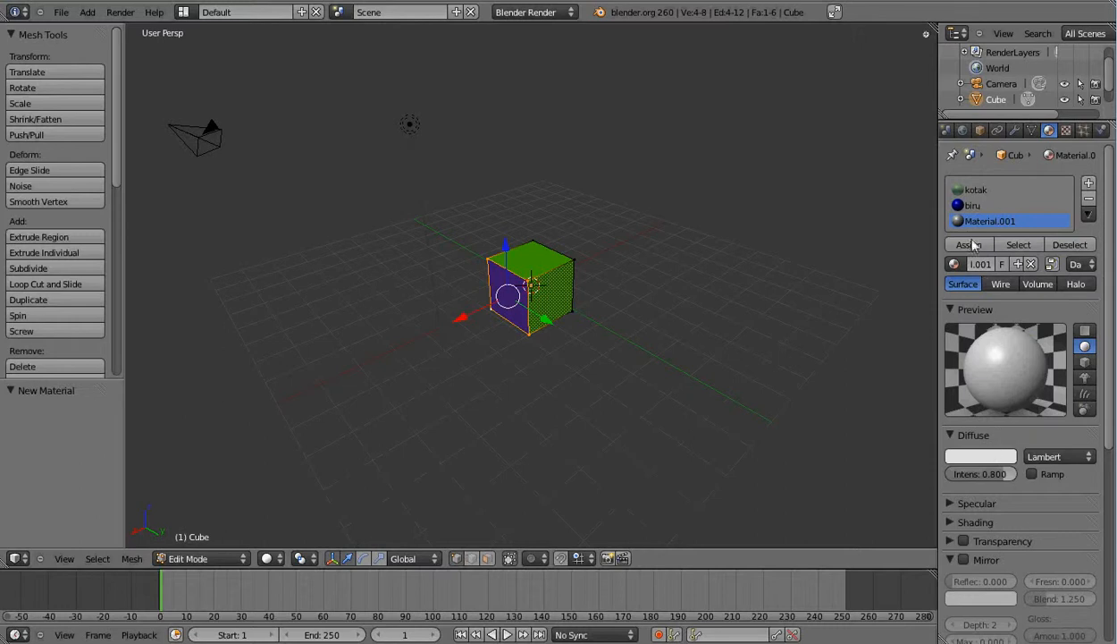
pyautogui.click(987, 265)
pyautogui.press('BackSpace')
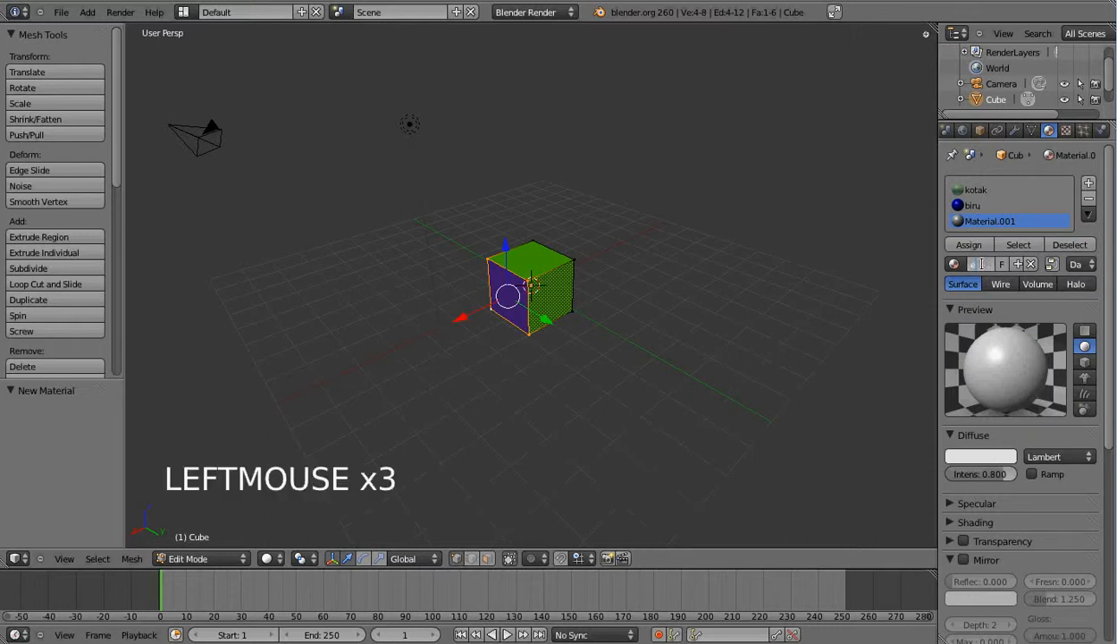
pyautogui.write('merah')
pyautogui.press('Return')
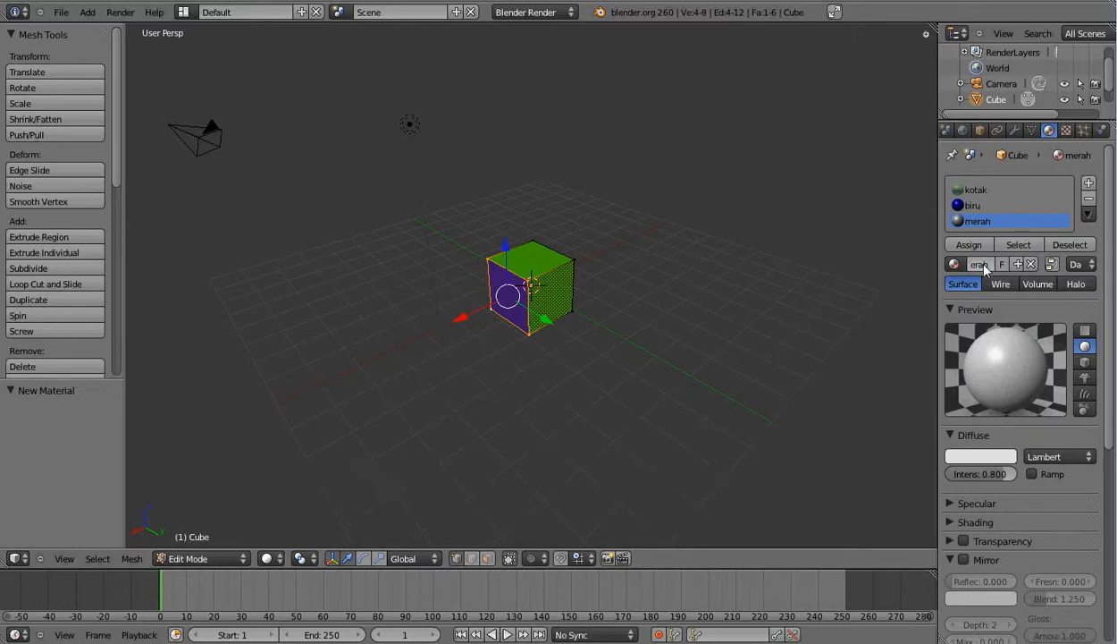
pyautogui.click(959, 453)
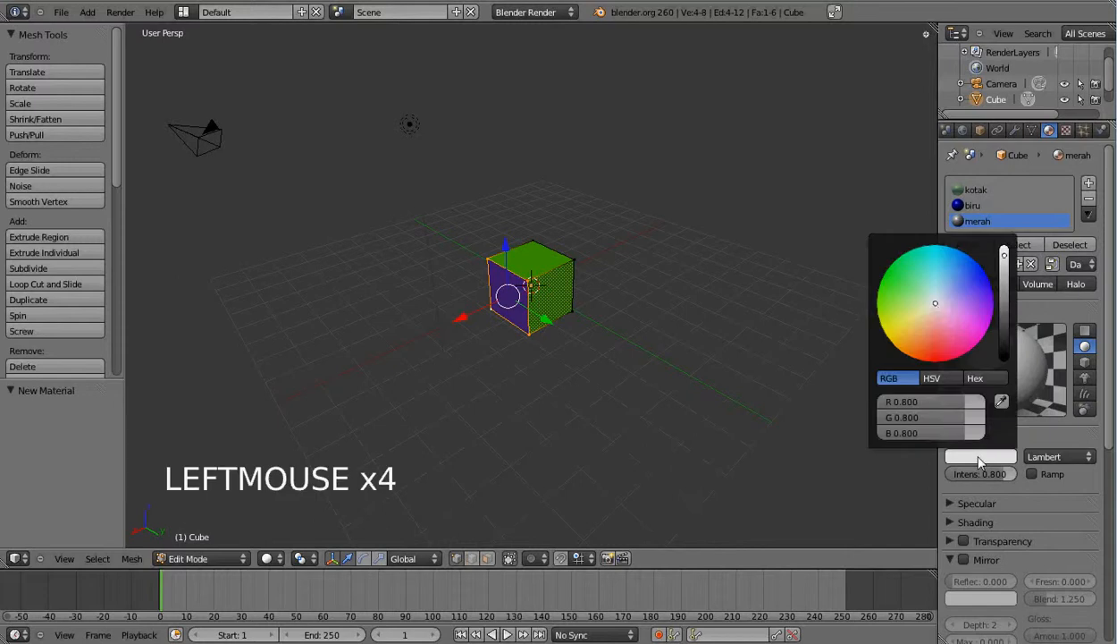
pyautogui.moveTo(936, 307); pyautogui.dragTo(940, 364)
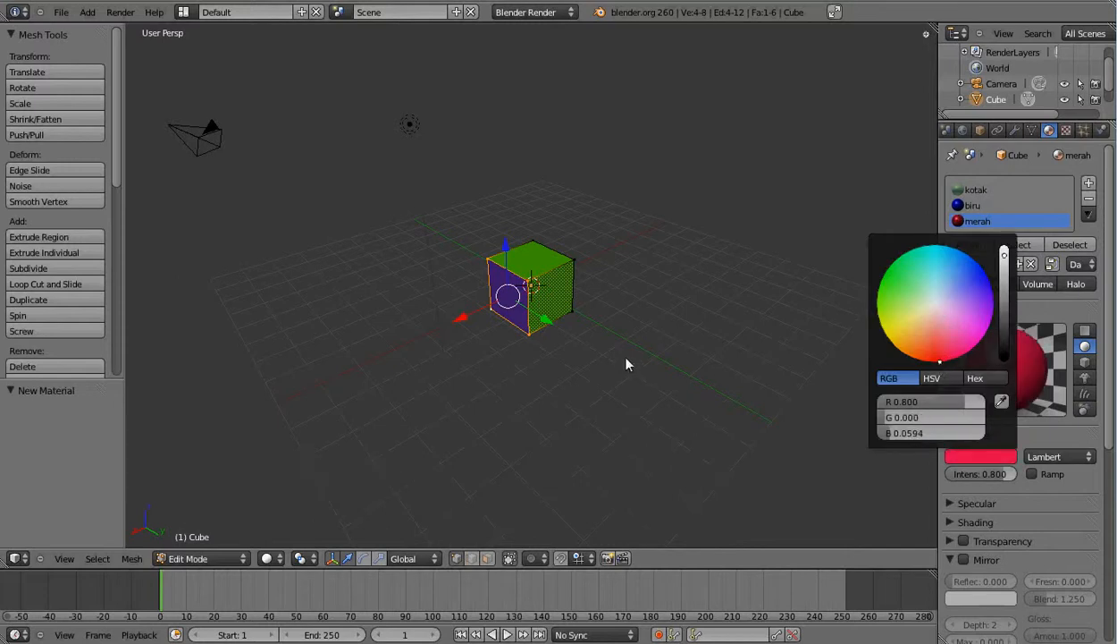
# Step: Select the four corner vertices of the side face adjacent to the blue one and assign the merah material to it
pyautogui.rightClick(572, 260)
pyautogui.keyDown('shift'); pyautogui.rightClick(573, 307); pyautogui.keyUp('shift')
pyautogui.keyDown('shift'); pyautogui.rightClick(533, 330); pyautogui.keyUp('shift')
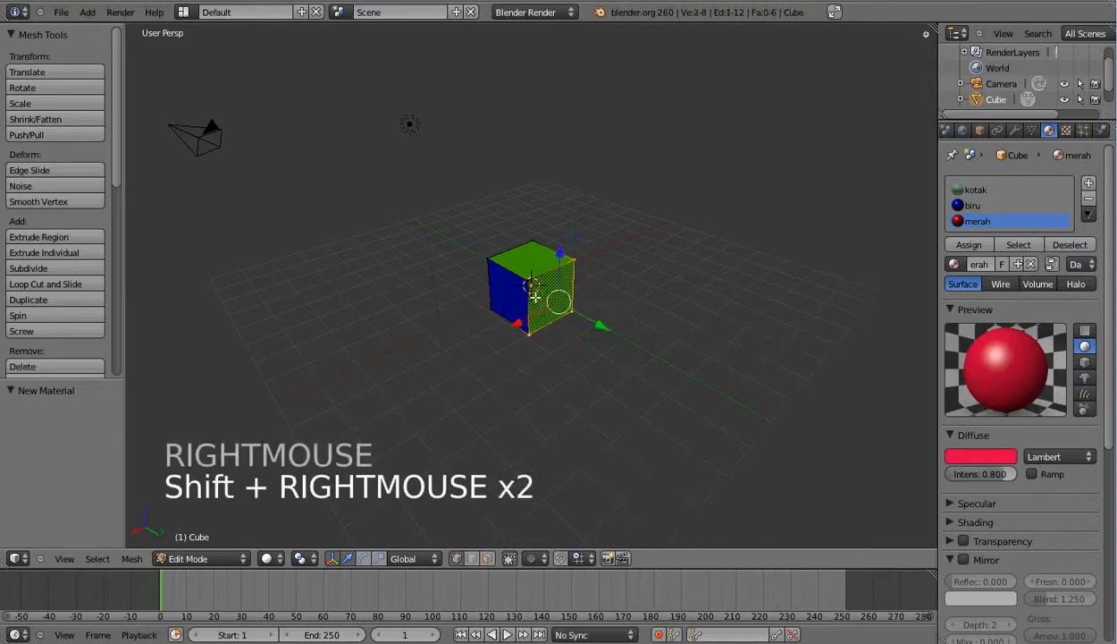
pyautogui.keyDown('shift'); pyautogui.rightClick(531, 284); pyautogui.keyUp('shift')
pyautogui.moveTo(695, 312); pyautogui.dragTo(597, 335, button='middle')
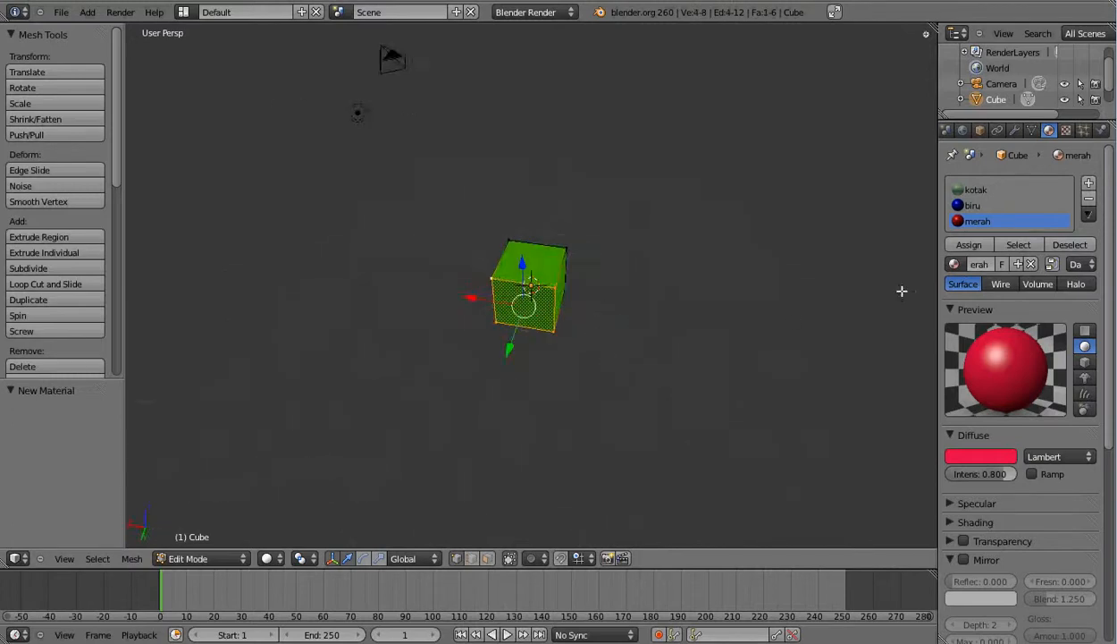
pyautogui.click(967, 245)
pyautogui.moveTo(669, 365); pyautogui.dragTo(601, 320, button='middle')
pyautogui.moveTo(669, 316); pyautogui.dragTo(576, 331, button='middle')
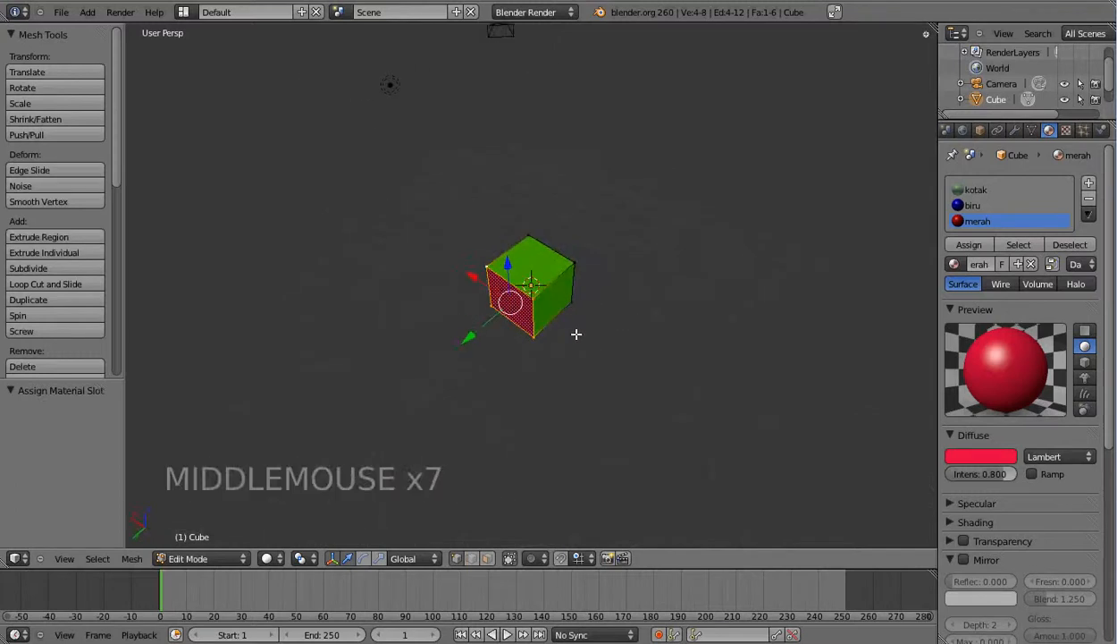